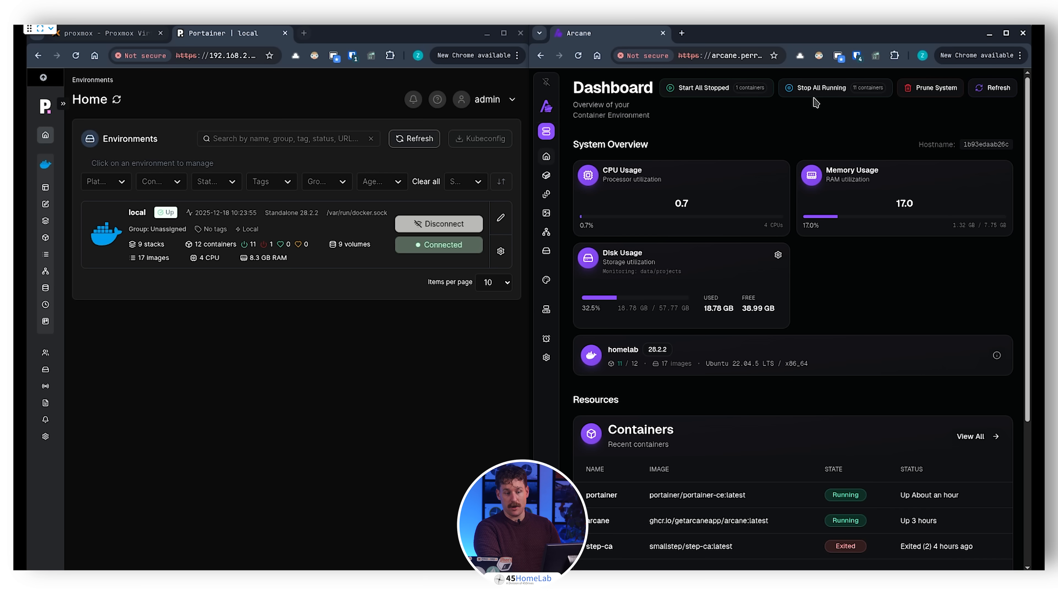
# Step: Review the system prune options on the Arcane dashboard, cancel without pruning, and highlight the used memory amount
pyautogui.click(929, 91)
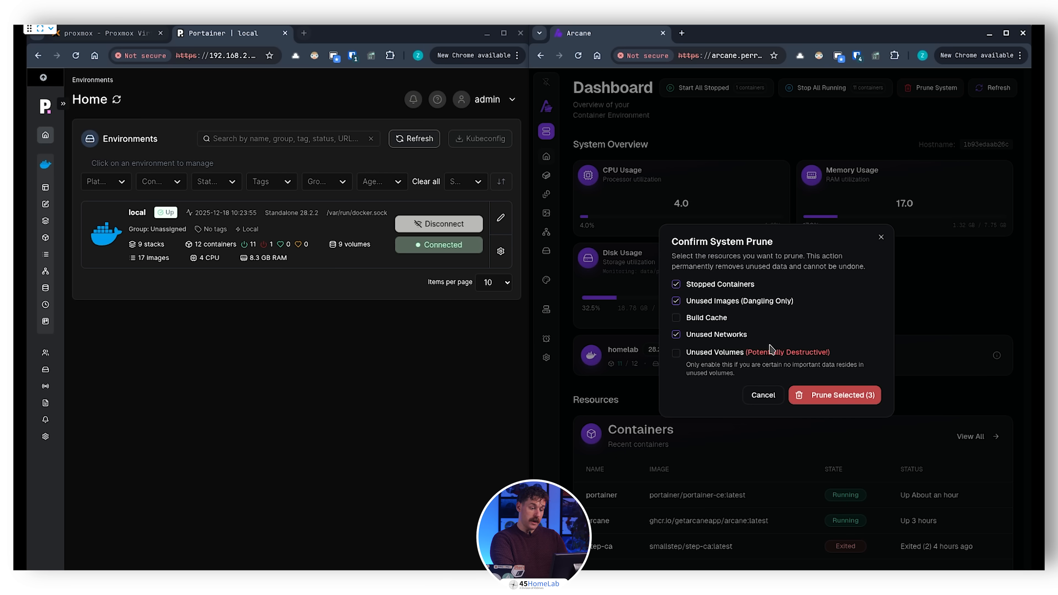
pyautogui.click(762, 396)
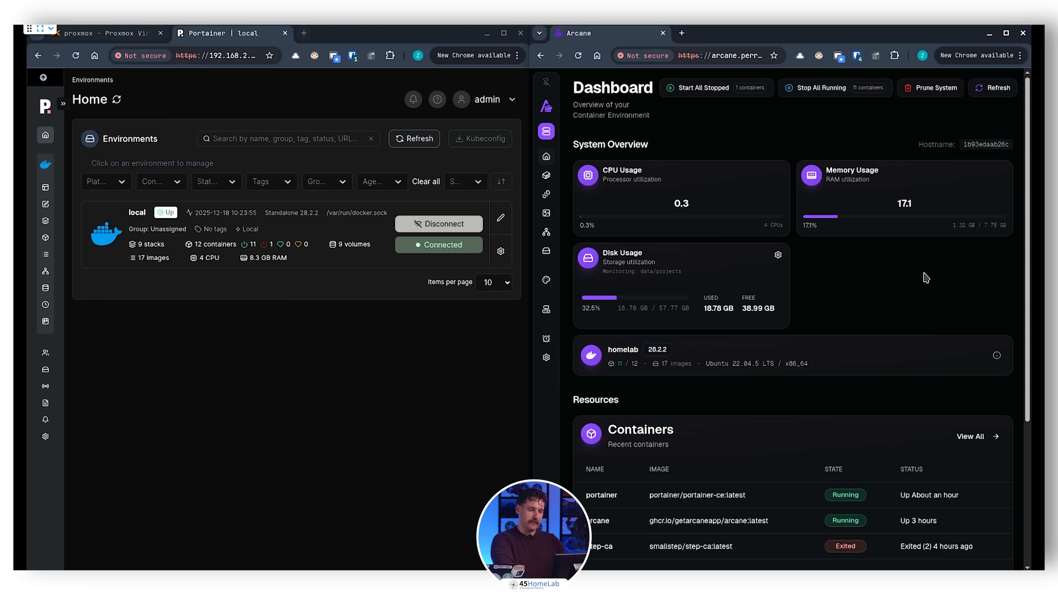
pyautogui.moveTo(952, 225); pyautogui.dragTo(975, 227)
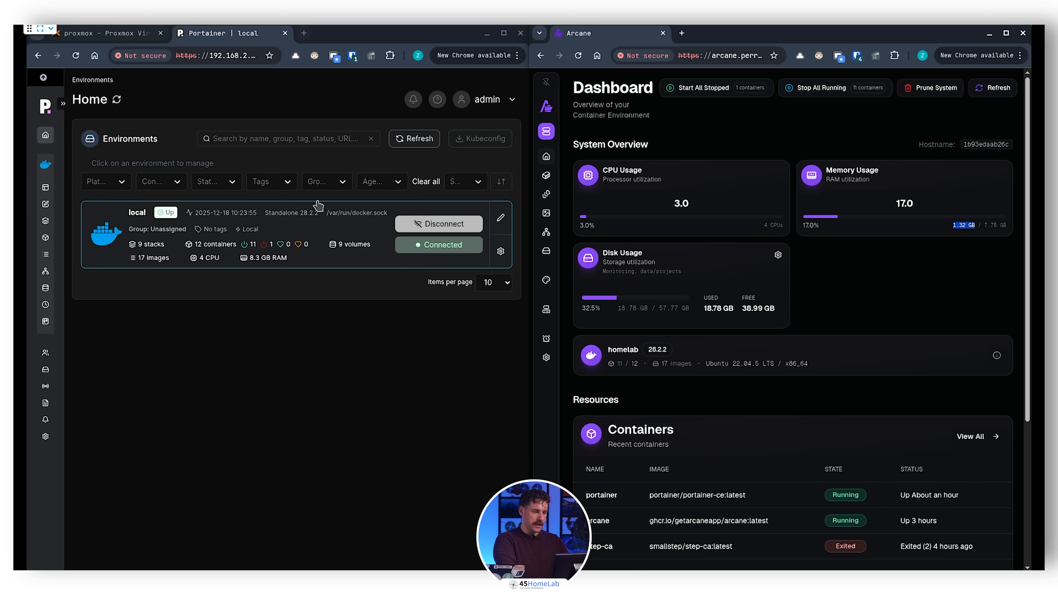
# Step: Open the container lists in Arcane and Portainer and compare their entries and states
pyautogui.moveTo(546, 288)
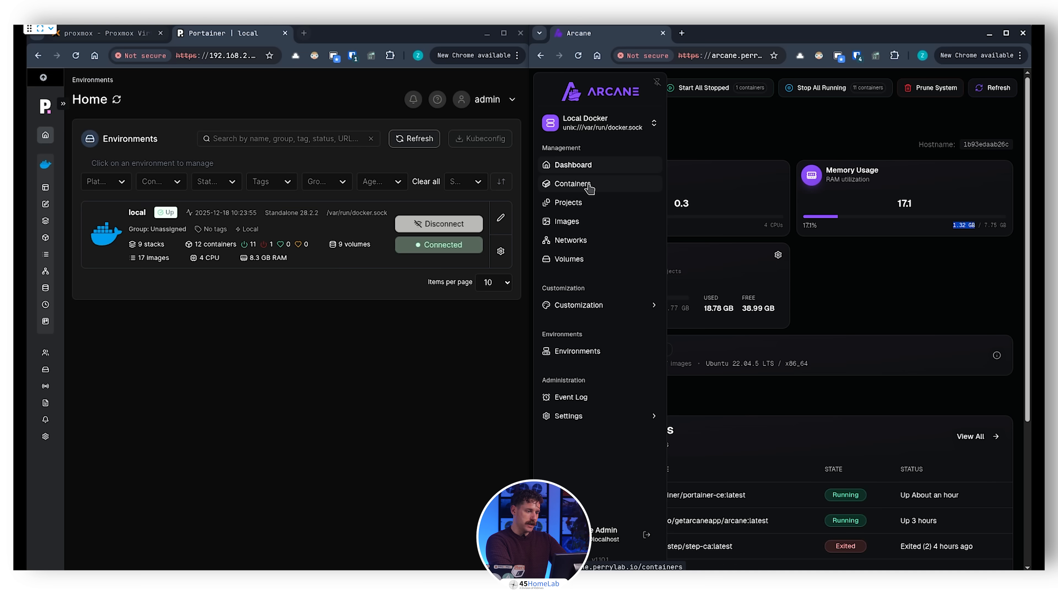
pyautogui.click(588, 186)
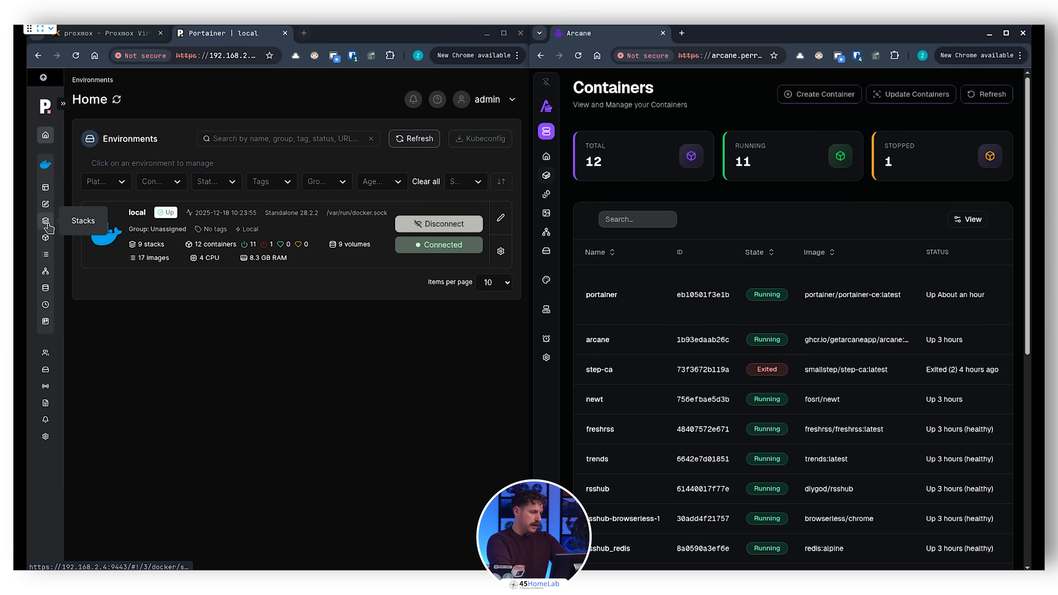
pyautogui.click(47, 240)
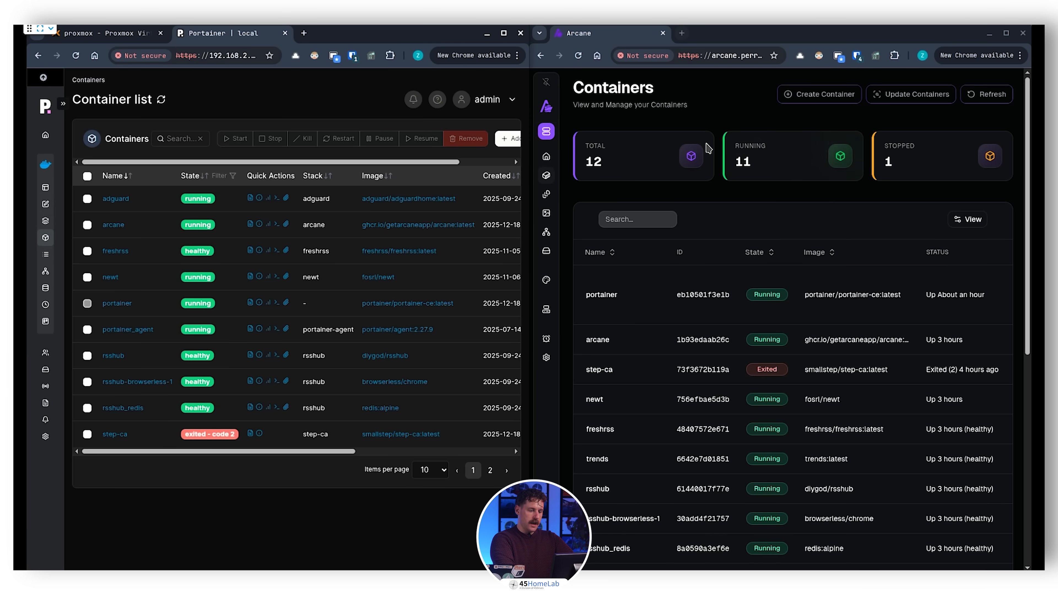
pyautogui.scroll(-2, 755, 270)
pyautogui.scroll(-3, 754, 271)
pyautogui.scroll(3, 755, 273)
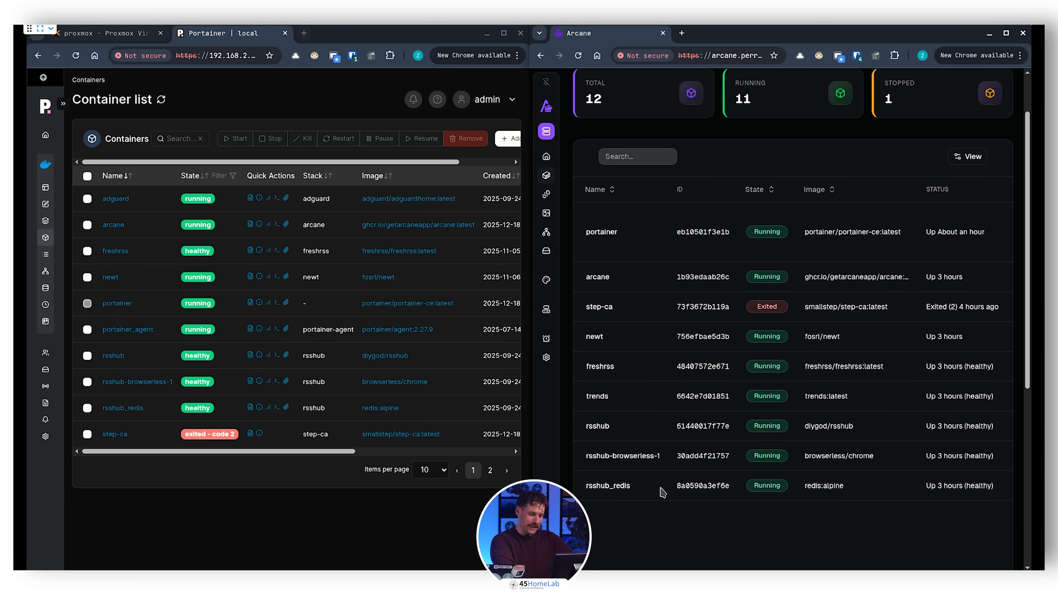
# Step: Swap the two browser windows so Arcane fills the left half of the desktop and Portainer the right half
pyautogui.moveTo(763, 33); pyautogui.dragTo(200, 40)
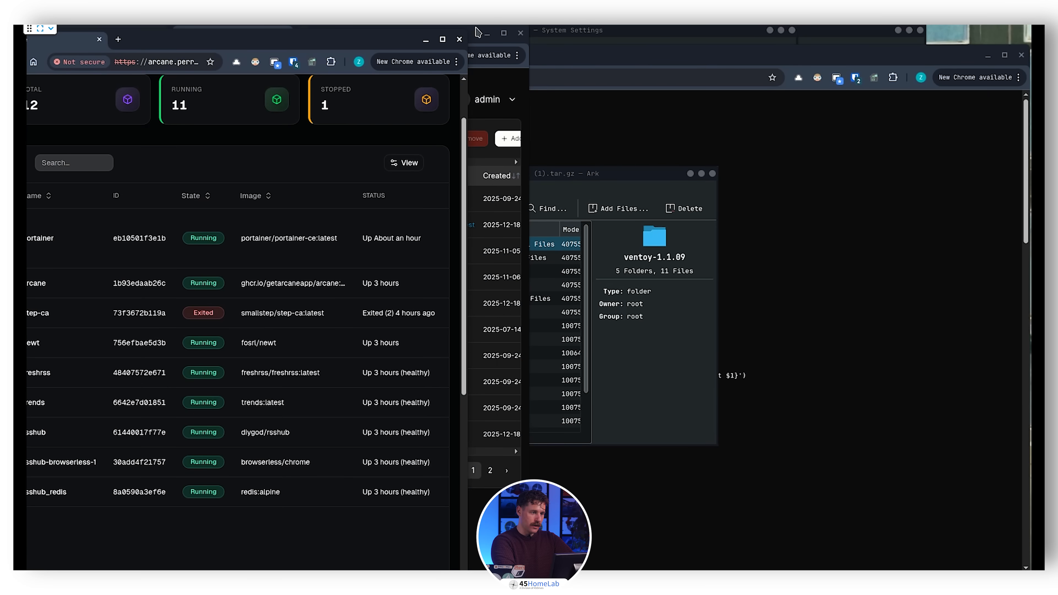
pyautogui.moveTo(477, 32); pyautogui.dragTo(1044, 301)
pyautogui.moveTo(374, 38); pyautogui.dragTo(25, 268)
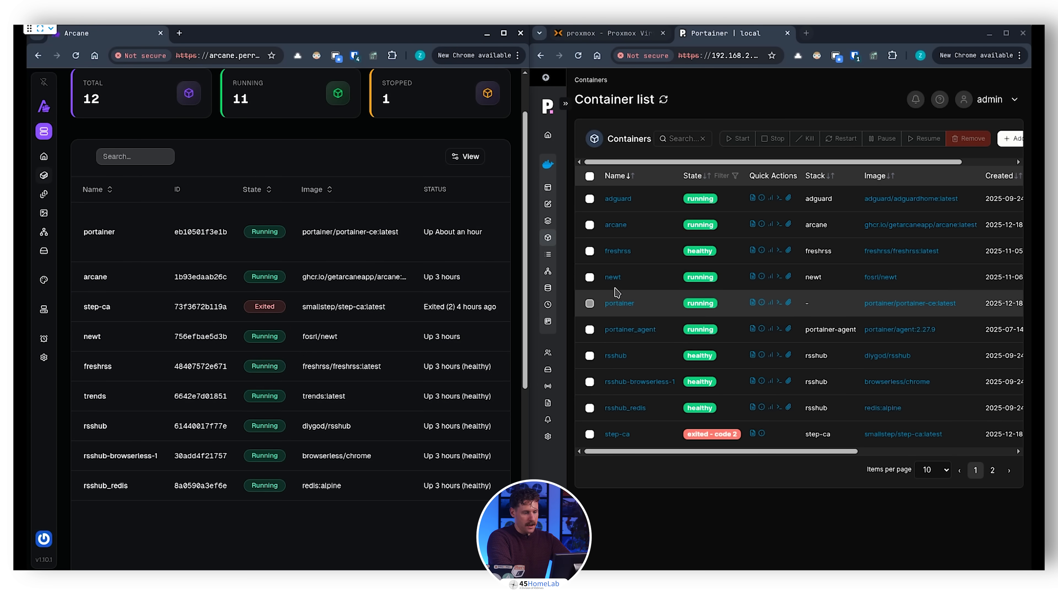
# Step: View Portainer's image list, including its second page
pyautogui.click(547, 258)
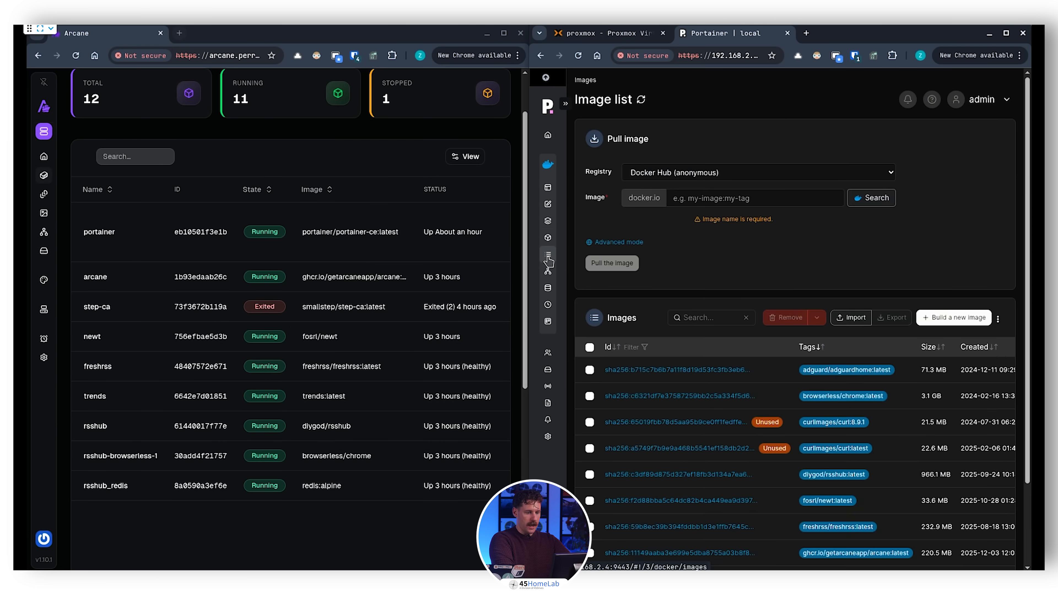
pyautogui.scroll(-3, 704, 385)
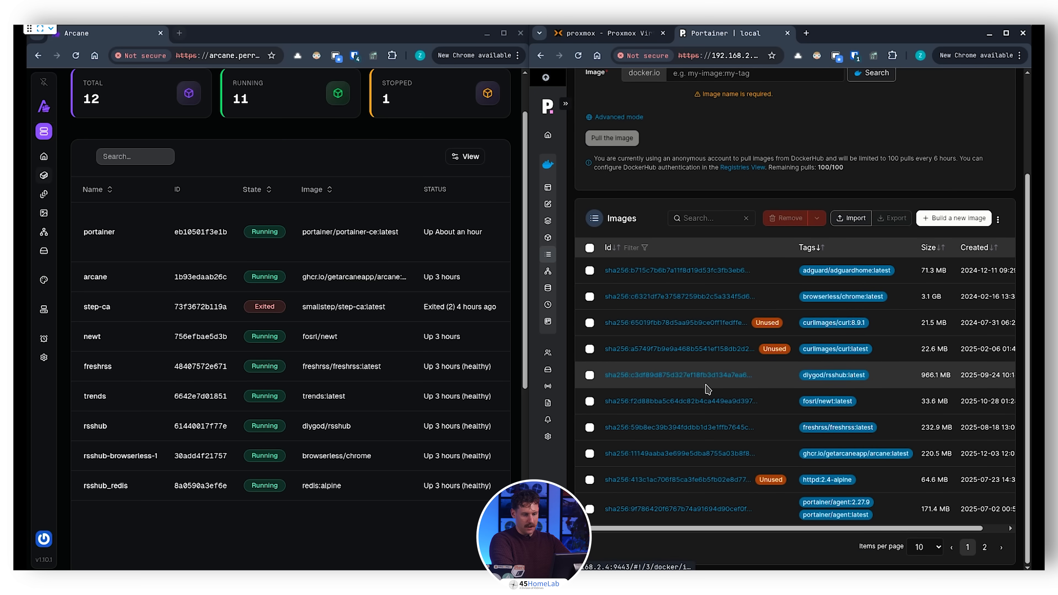
pyautogui.click(985, 549)
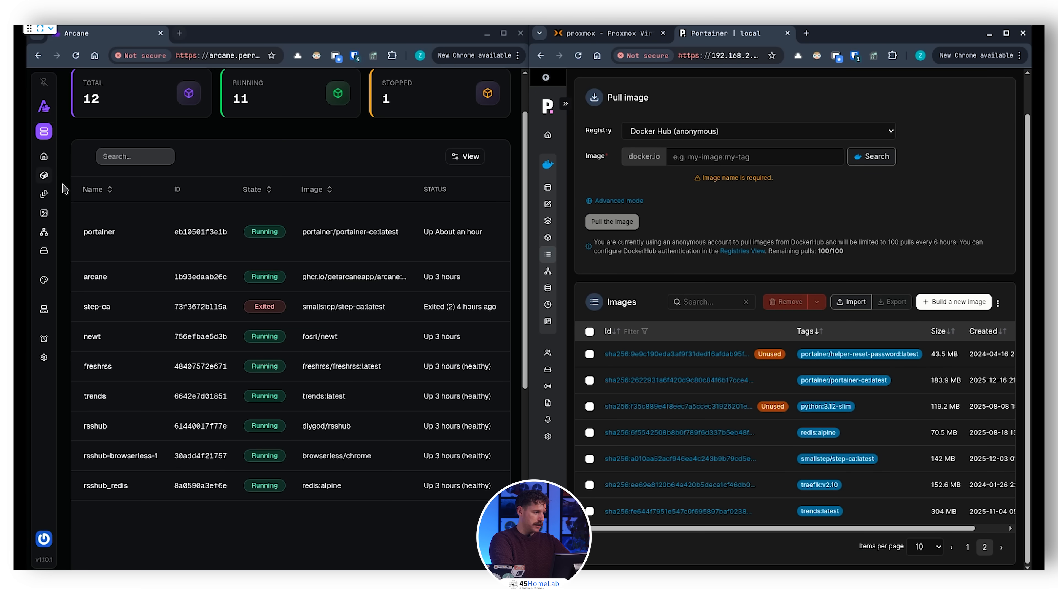
# Step: Open Arcane's image list and compare its update and usage statuses with the images in Portainer
pyautogui.moveTo(49, 185)
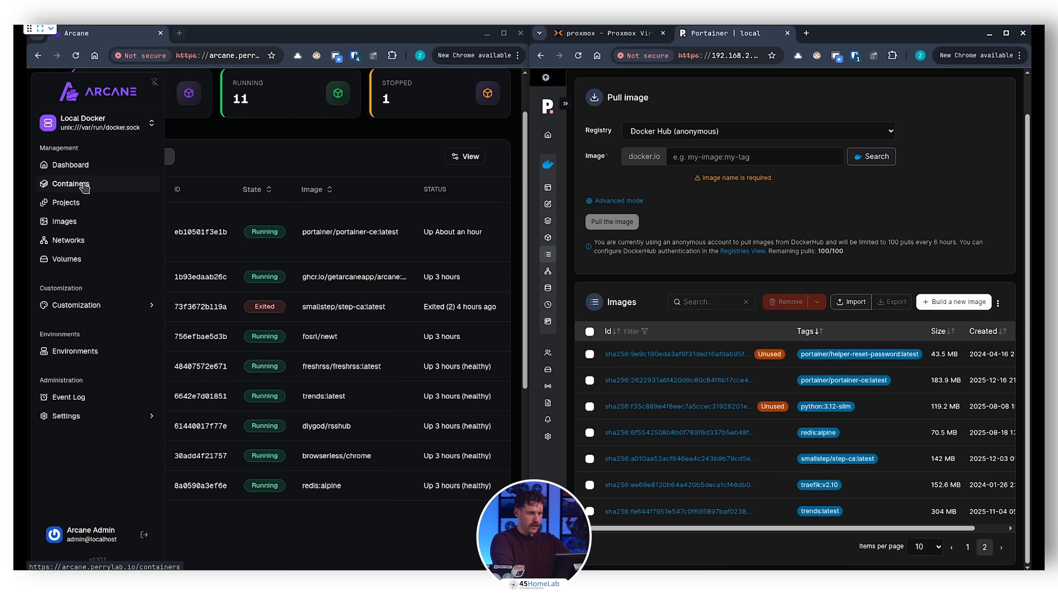
pyautogui.click(81, 222)
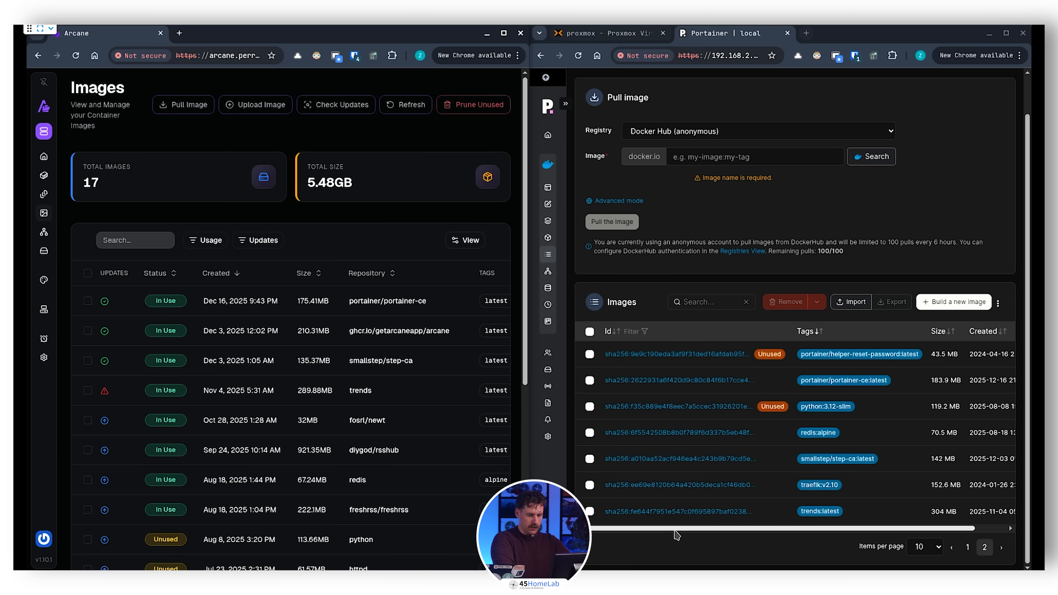
pyautogui.moveTo(675, 528); pyautogui.dragTo(763, 520)
pyautogui.hscroll(-2, 737, 517)
pyautogui.scroll(-3, 247, 354)
pyautogui.scroll(-3, 246, 355)
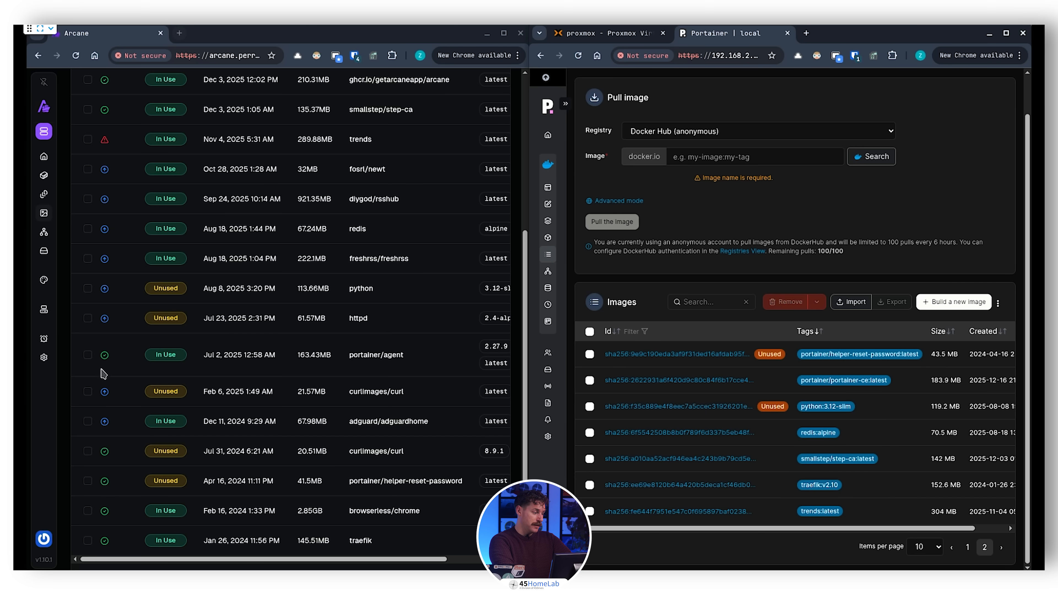
# Step: Open the network lists in Arcane and Portainer and compare the columns each one shows
pyautogui.moveTo(54, 384)
pyautogui.click(94, 240)
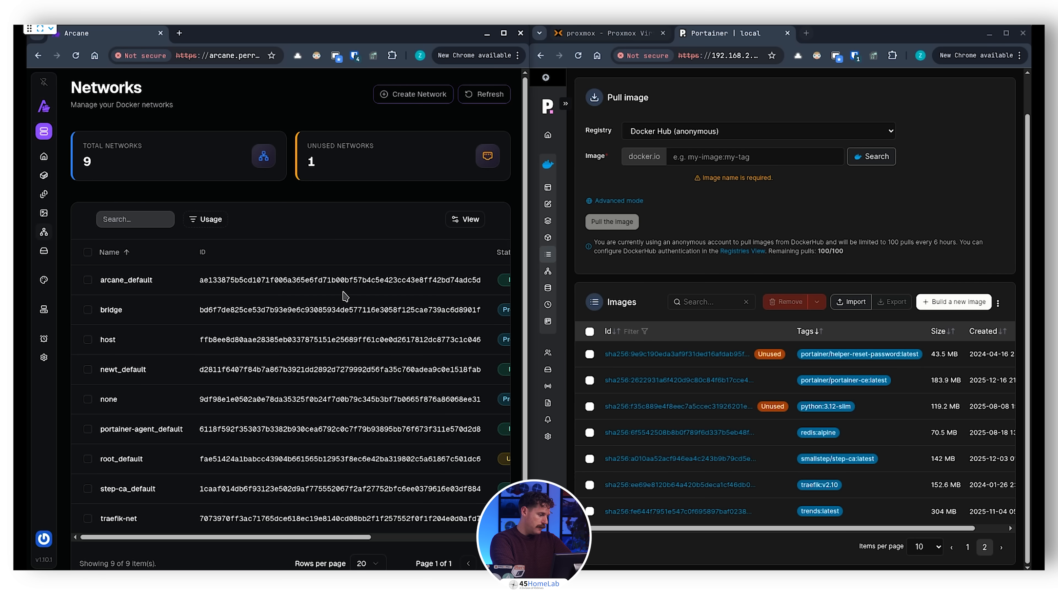
pyautogui.scroll(-1, 344, 297)
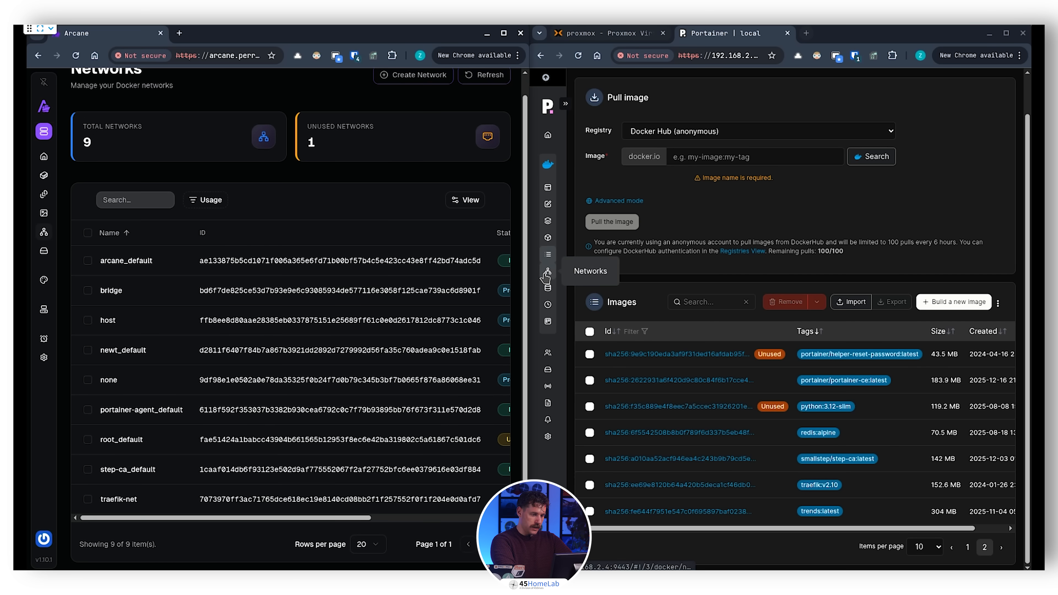
pyautogui.click(547, 271)
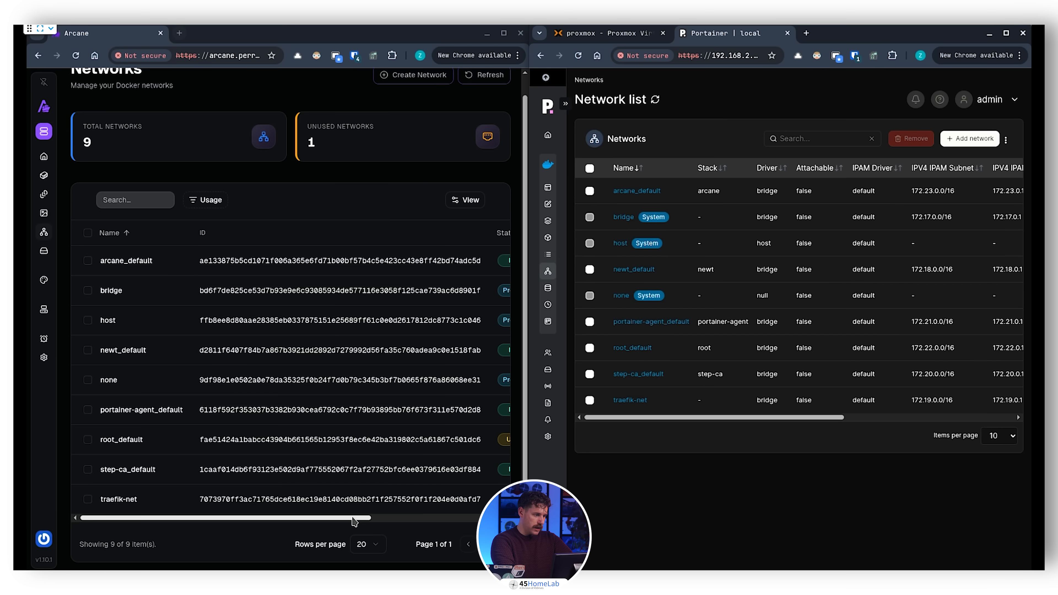
pyautogui.moveTo(374, 518); pyautogui.dragTo(504, 518)
# Step: Inspect the arcane_default network's details in both Arcane and Portainer, including its IPAM configuration, connected containers and labels
pyautogui.click(488, 262)
pyautogui.click(463, 283)
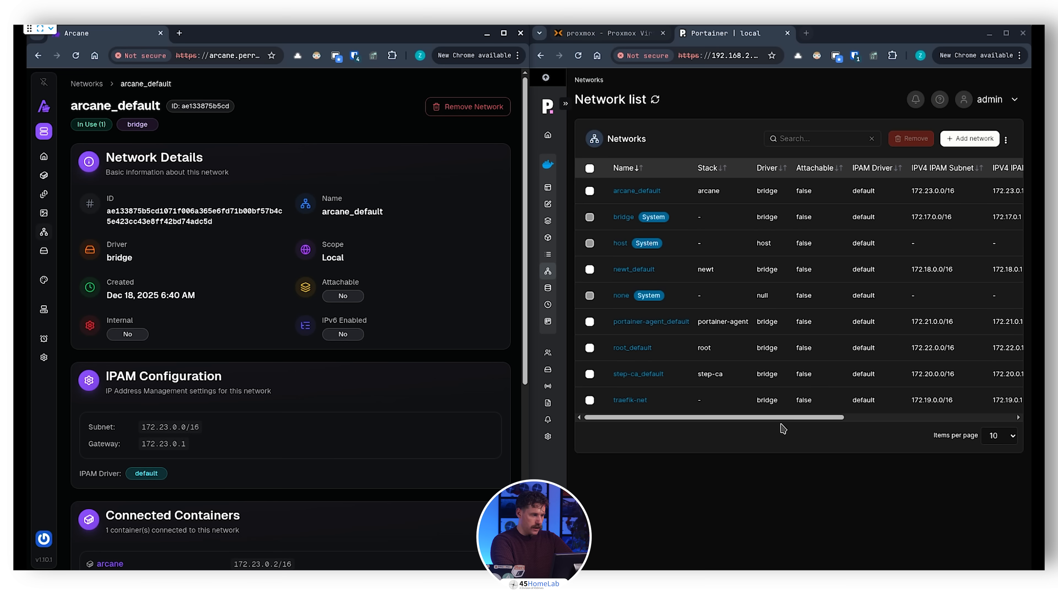
pyautogui.moveTo(802, 417); pyautogui.dragTo(974, 418)
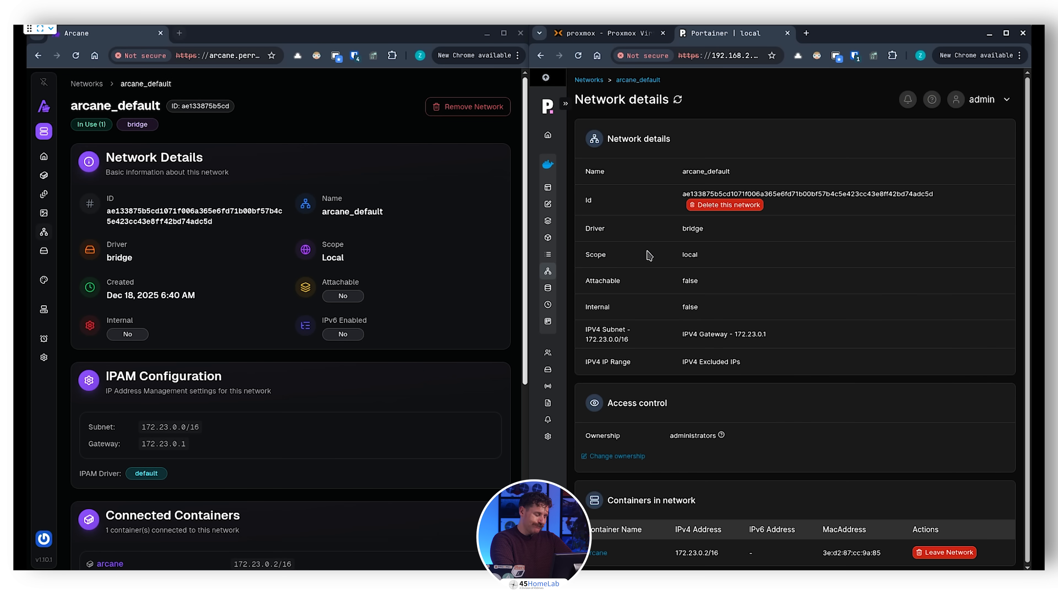
pyautogui.scroll(-1, 720, 233)
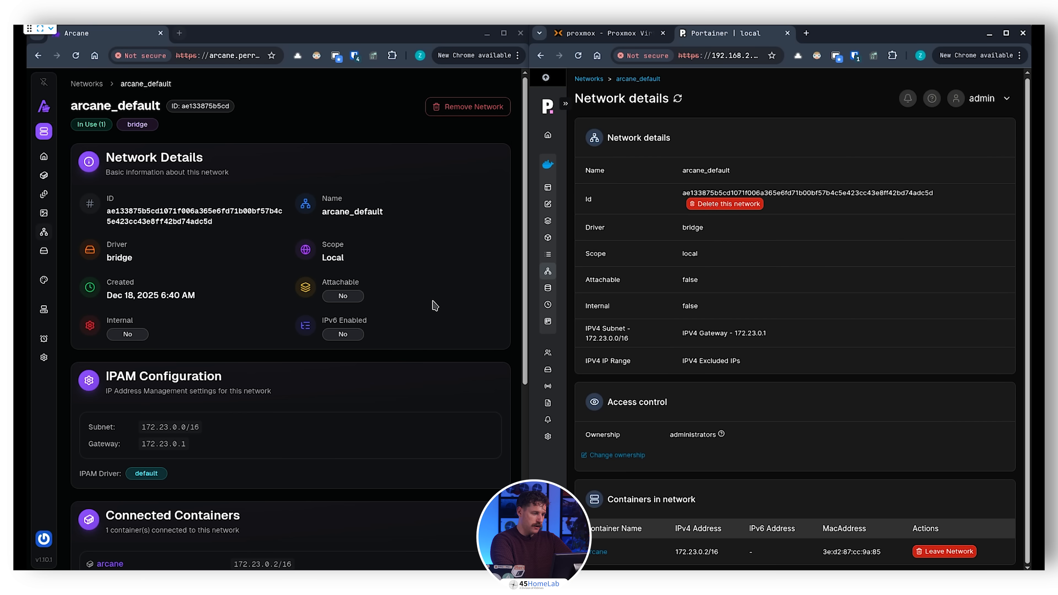
pyautogui.scroll(-5, 434, 305)
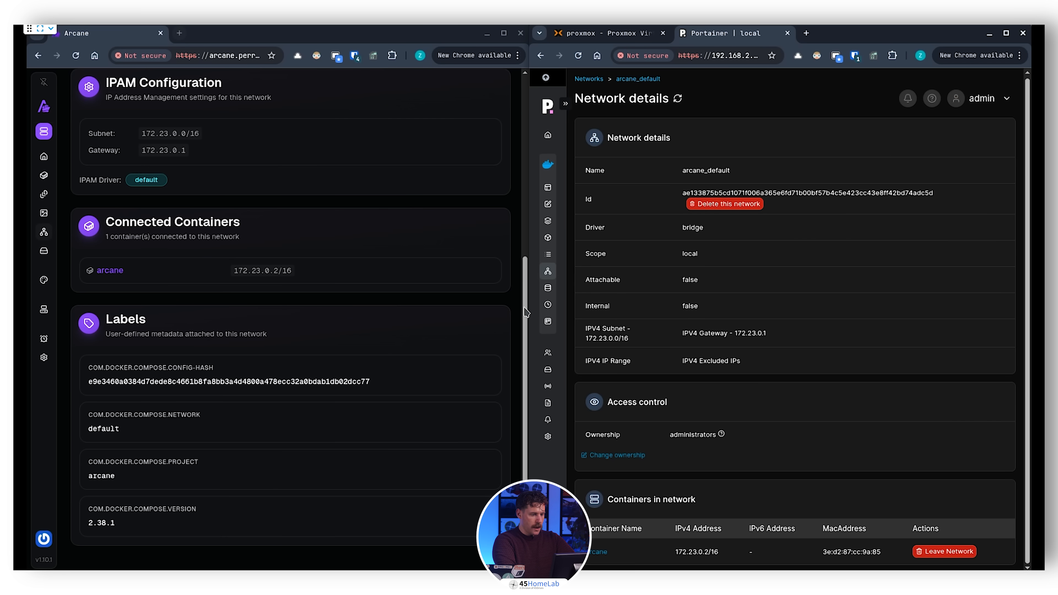
# Step: View the volume lists in Portainer and Arcane
pyautogui.click(548, 291)
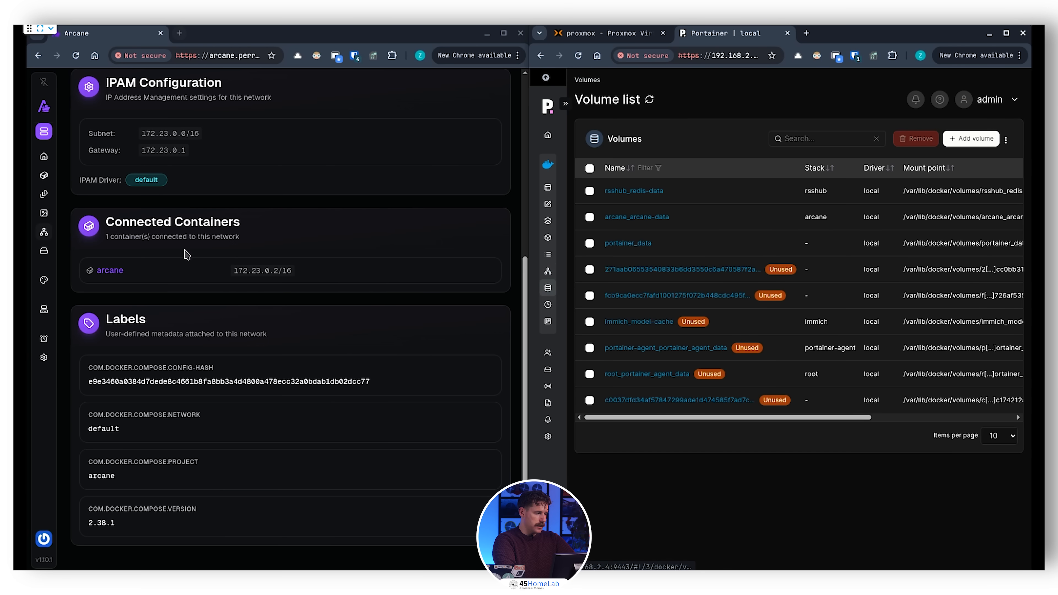
pyautogui.click(67, 263)
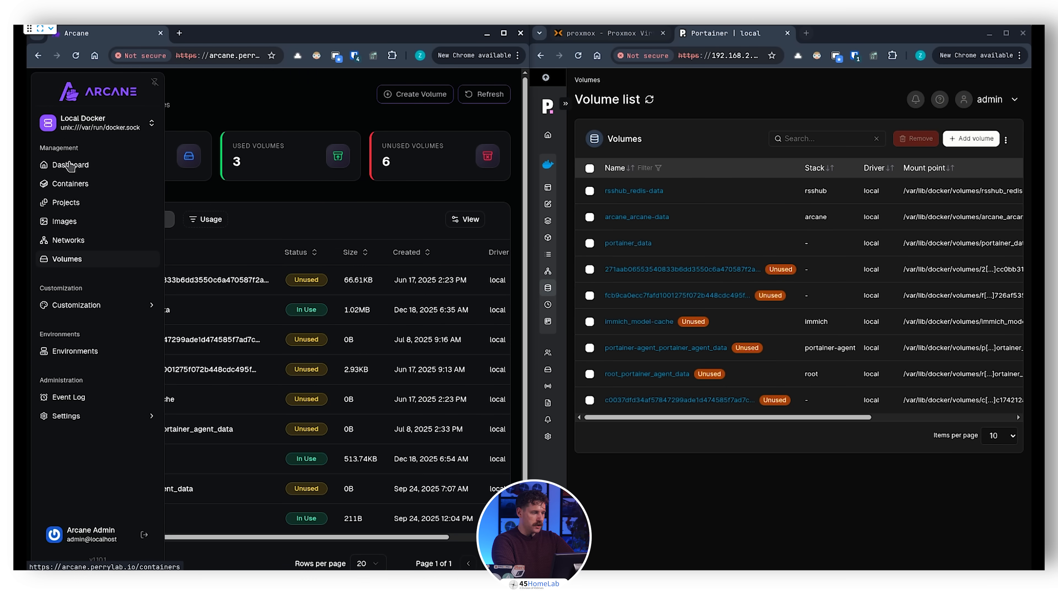
# Step: Start an image pull from Arcane's image list and enter grafana as the image name, keeping the latest tag
pyautogui.click(82, 222)
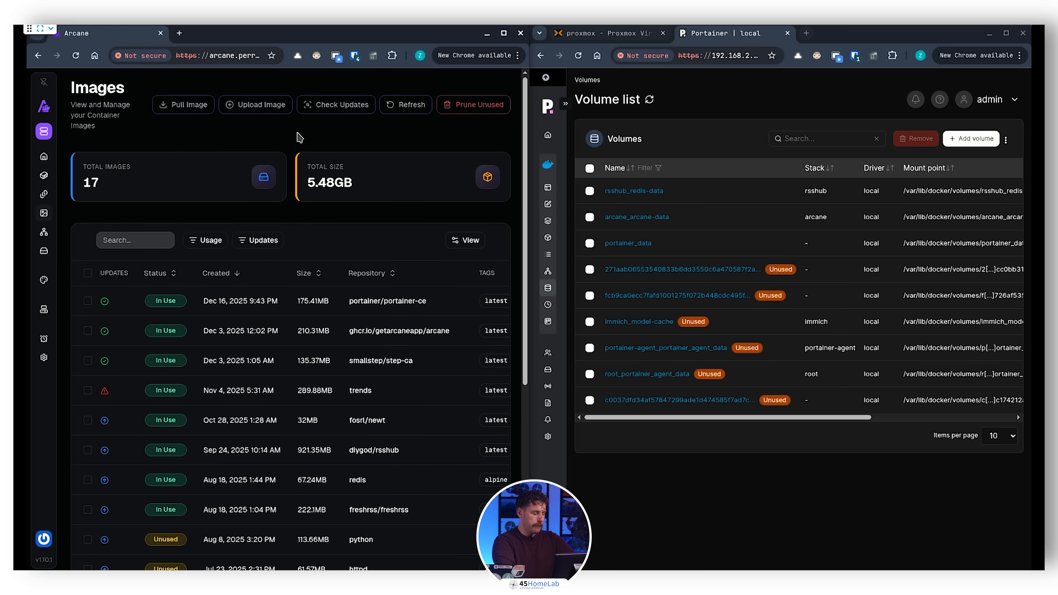
pyautogui.click(191, 111)
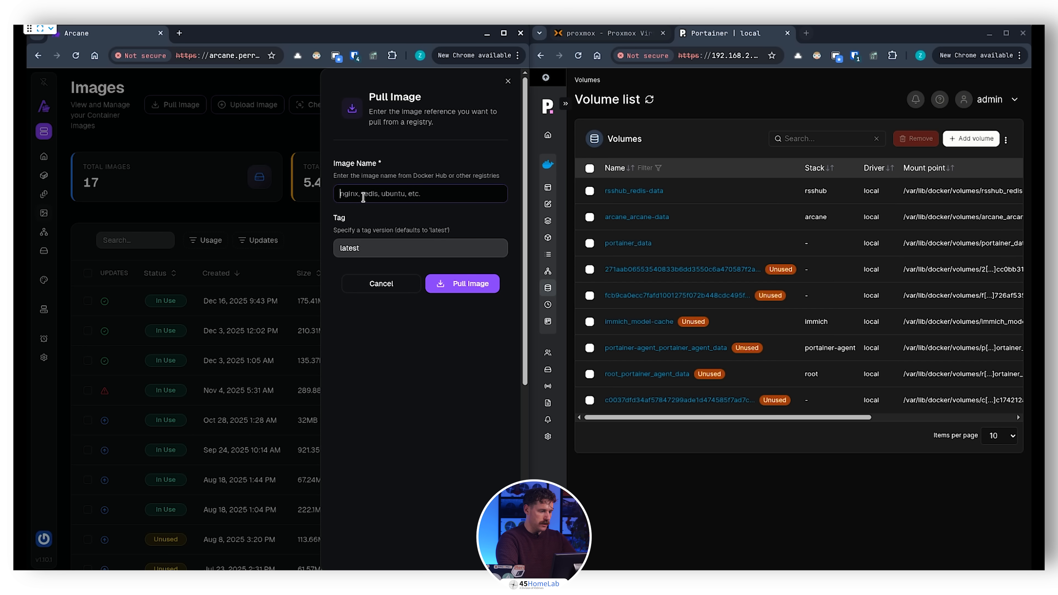
pyautogui.write('GRAFANA')
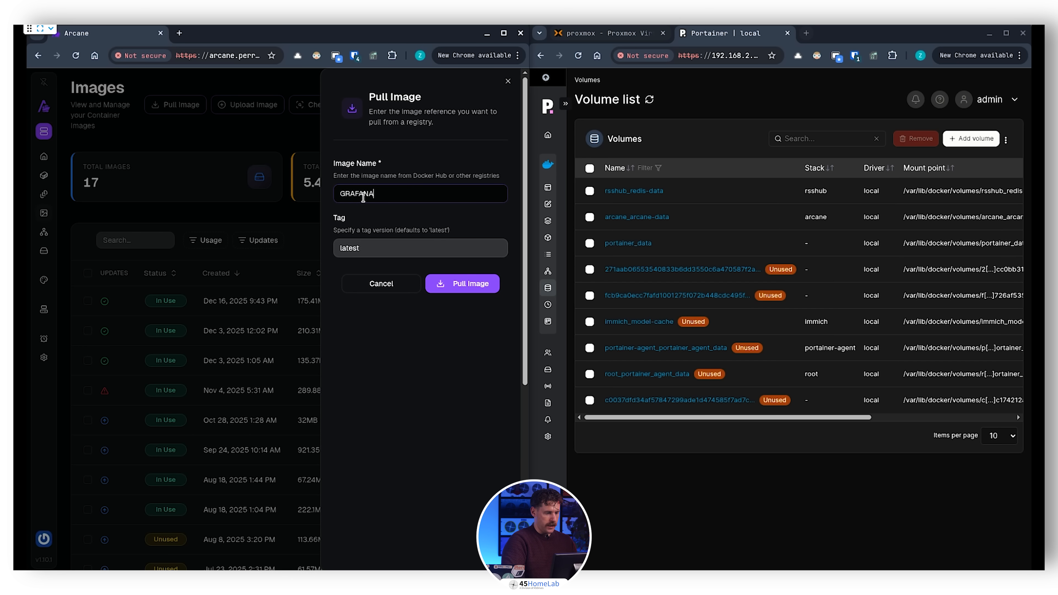
pyautogui.press('BackSpace')
pyautogui.press('BackSpace')
pyautogui.press('BackSpace')
pyautogui.write('grafana')
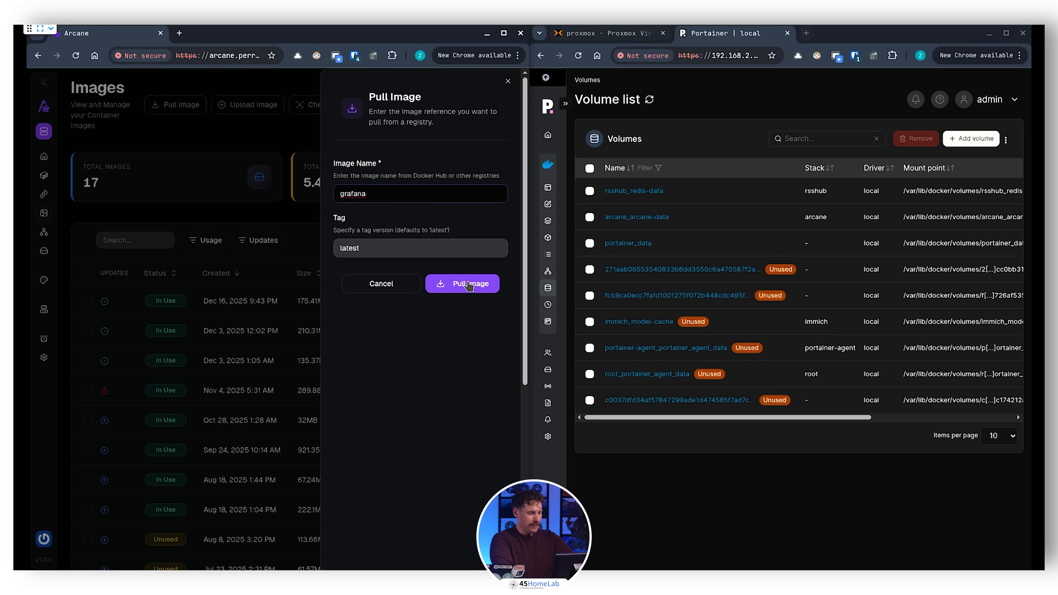
# Step: In Portainer's image pull form, enter grafana as the image name and search Docker Hub for it
pyautogui.moveTo(549, 204)
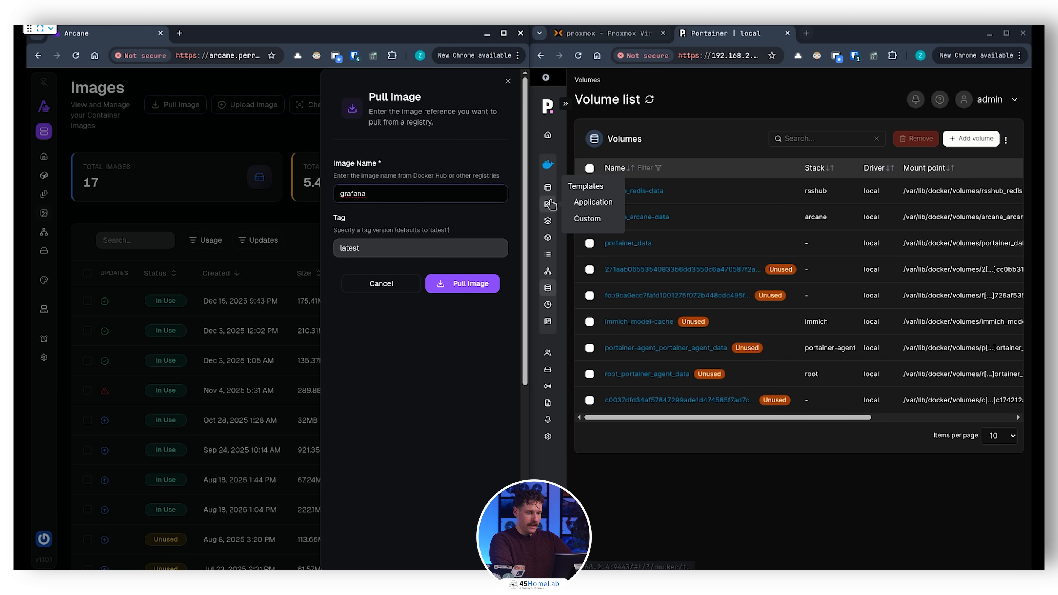
pyautogui.click(546, 260)
pyautogui.click(719, 197)
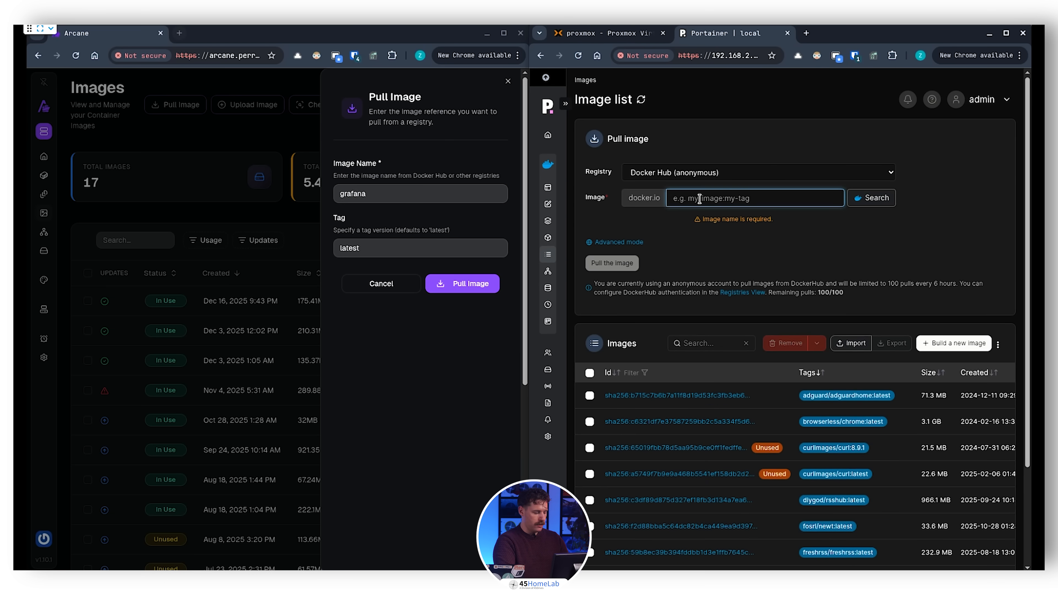
pyautogui.write('grafana')
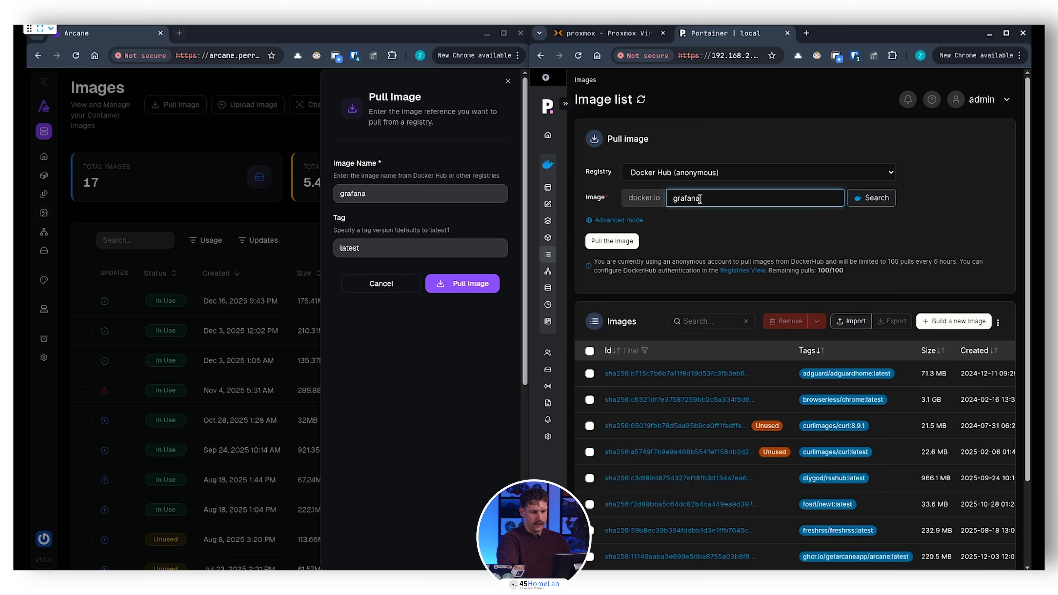
pyautogui.click(872, 198)
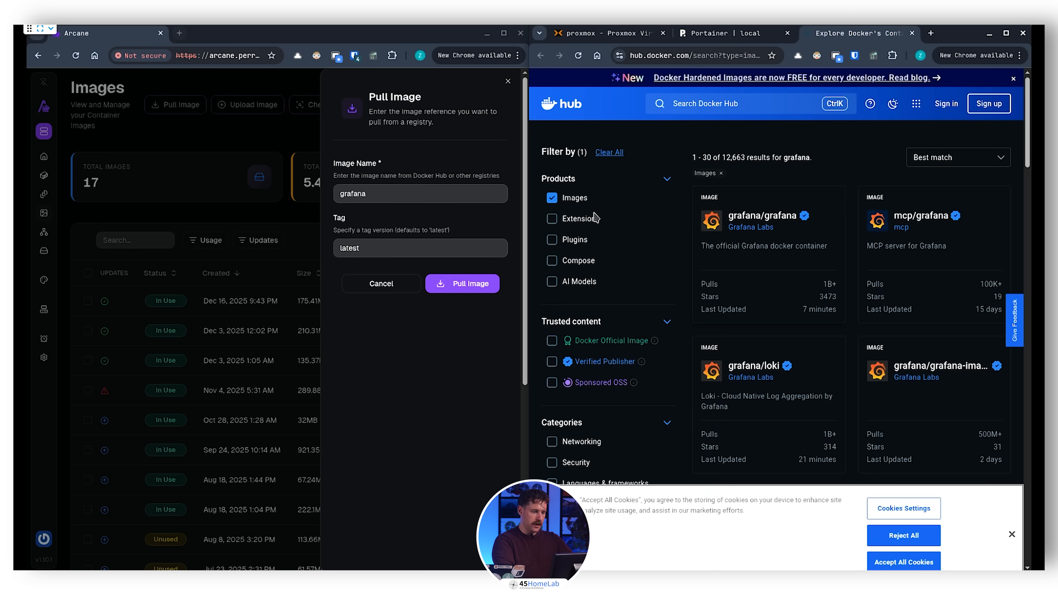
# Step: Try to pull grafana:latest in Arcane, and close the pull form
pyautogui.click(486, 291)
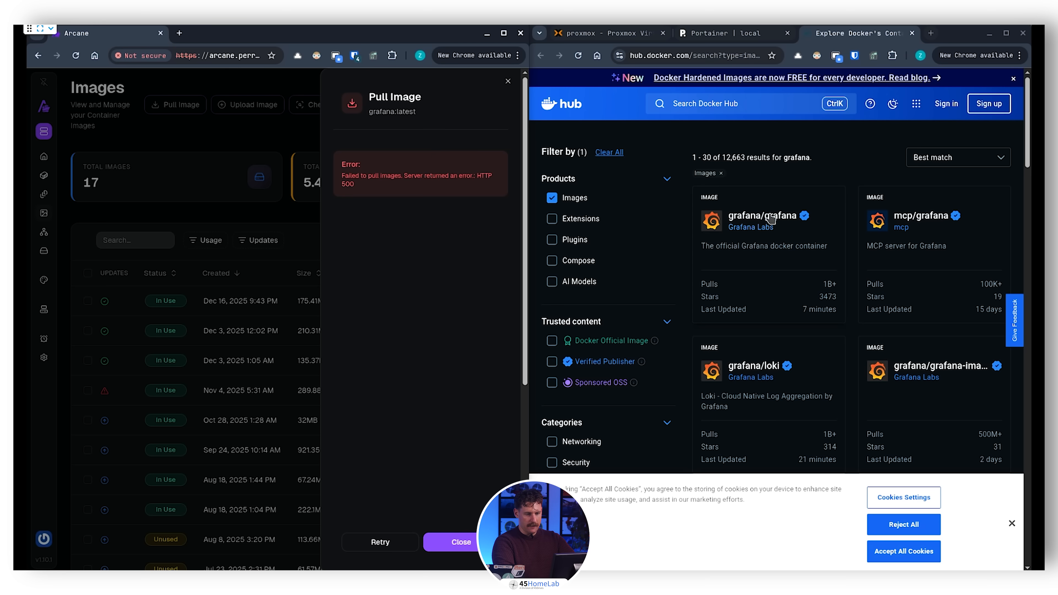
pyautogui.click(473, 543)
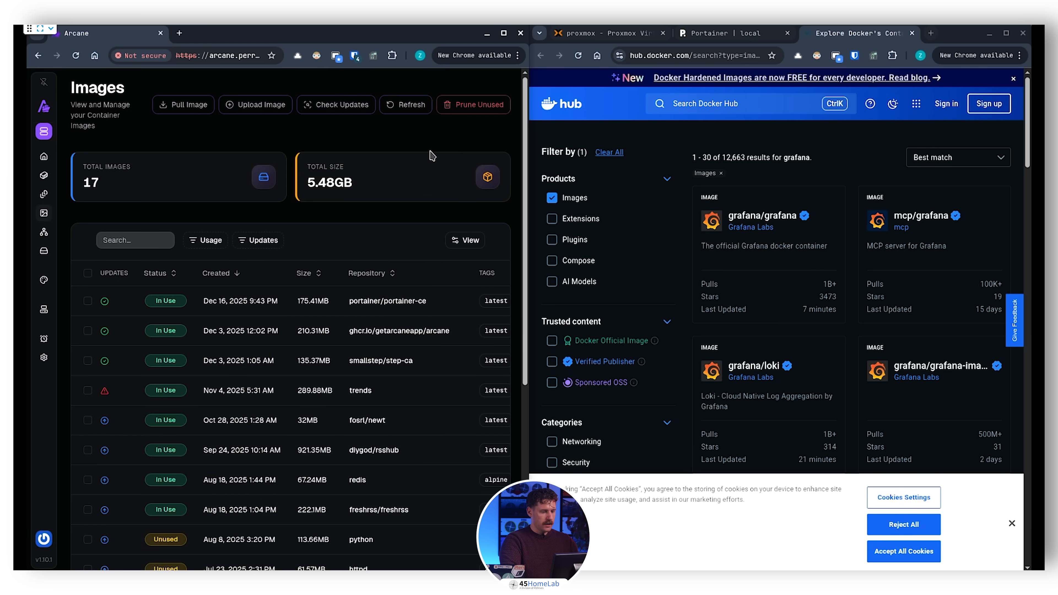
# Step: Pull the grafana/grafana image with the latest tag in Arcane
pyautogui.click(173, 106)
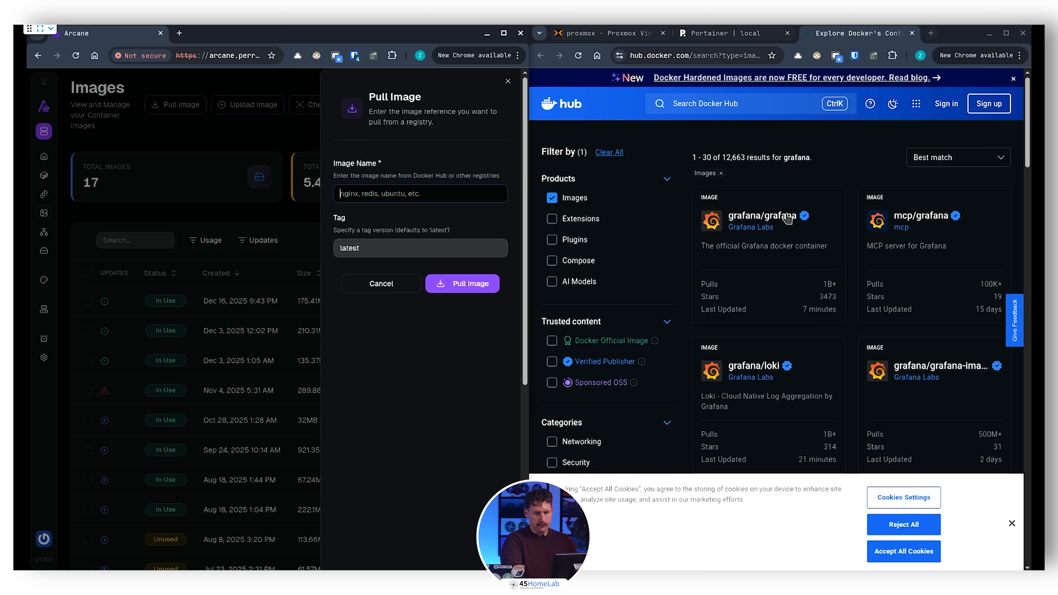
pyautogui.write('grafana/grafana')
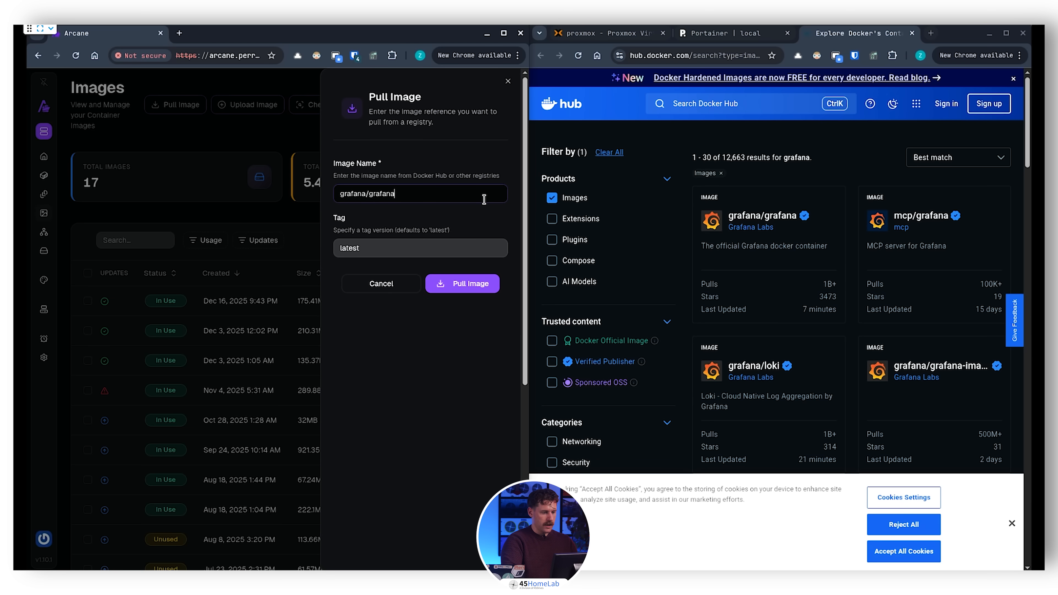
pyautogui.click(490, 287)
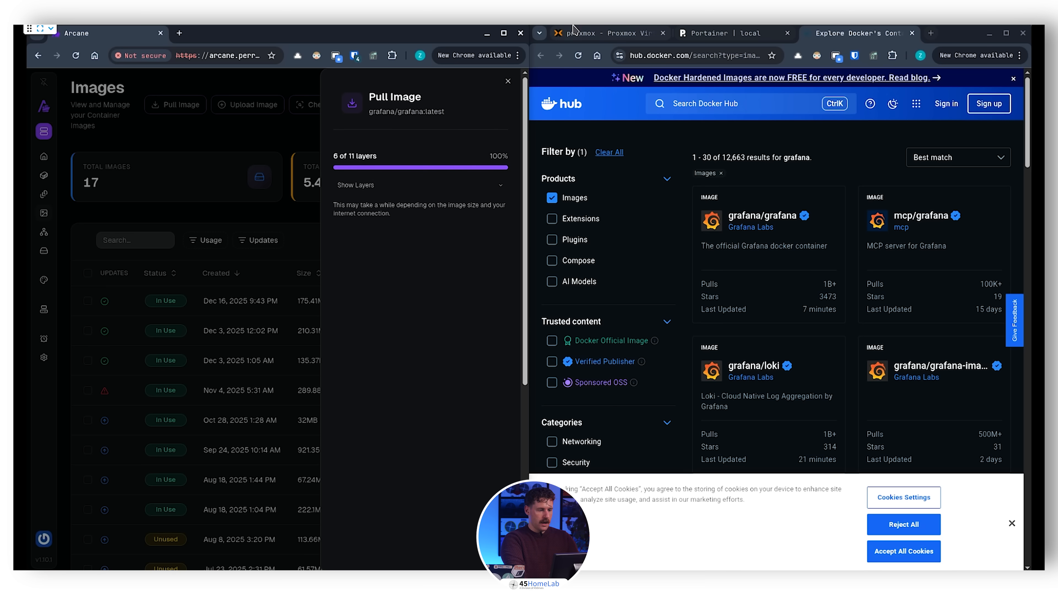
# Step: In Portainer's image pull form, complete the image name as grafana/grafana and search Docker Hub for it
pyautogui.click(713, 33)
pyautogui.click(822, 36)
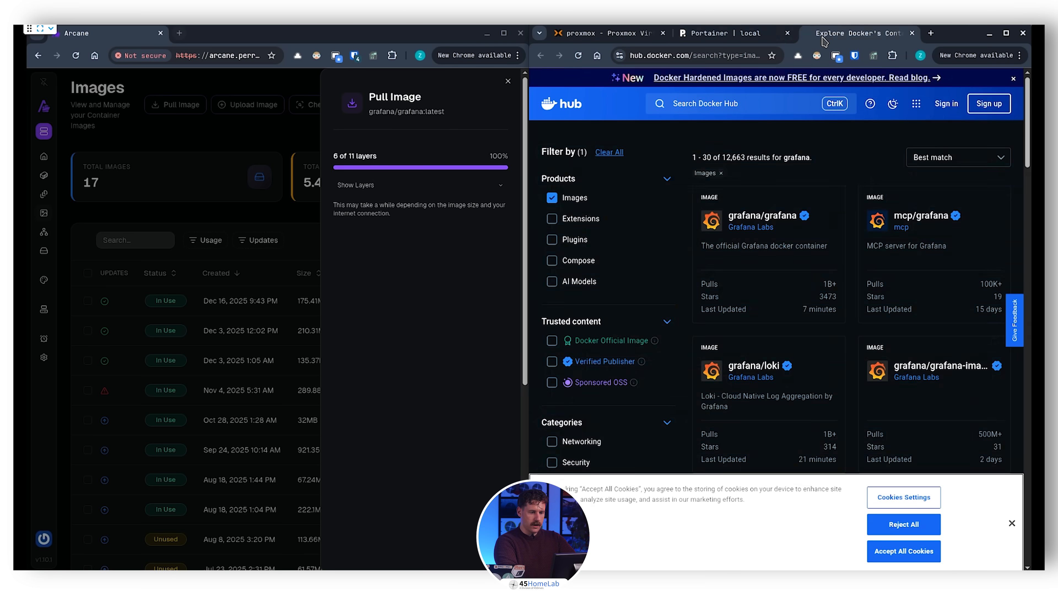
pyautogui.click(713, 29)
pyautogui.click(745, 202)
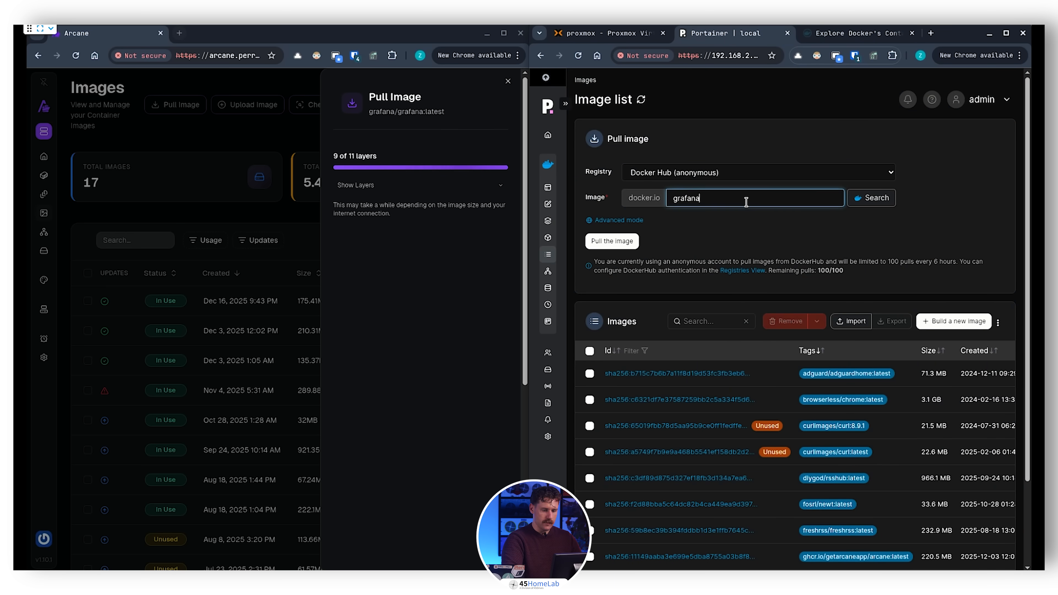
pyautogui.write('/grafana')
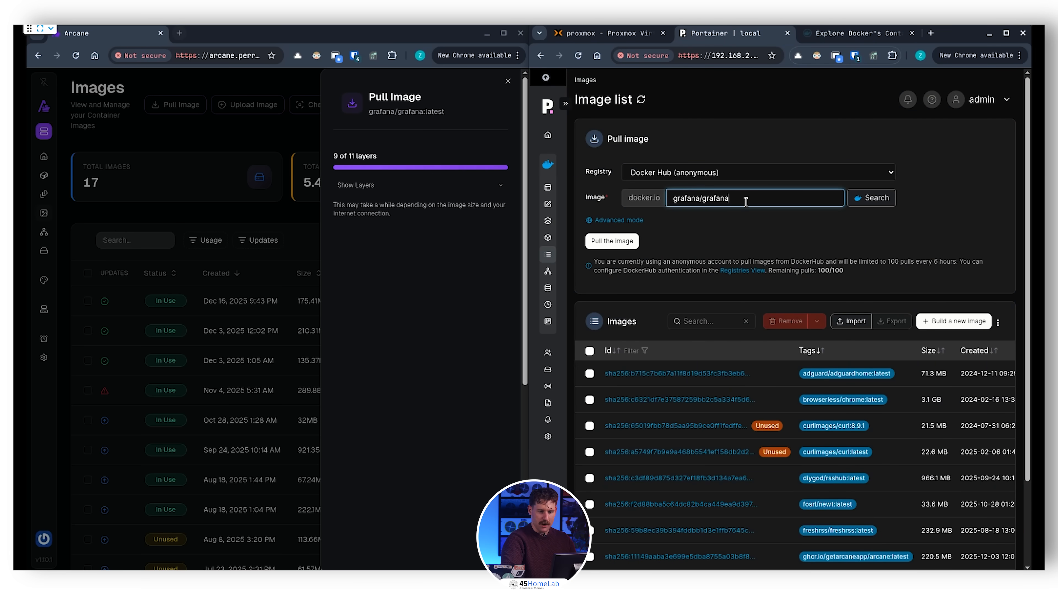
pyautogui.click(864, 199)
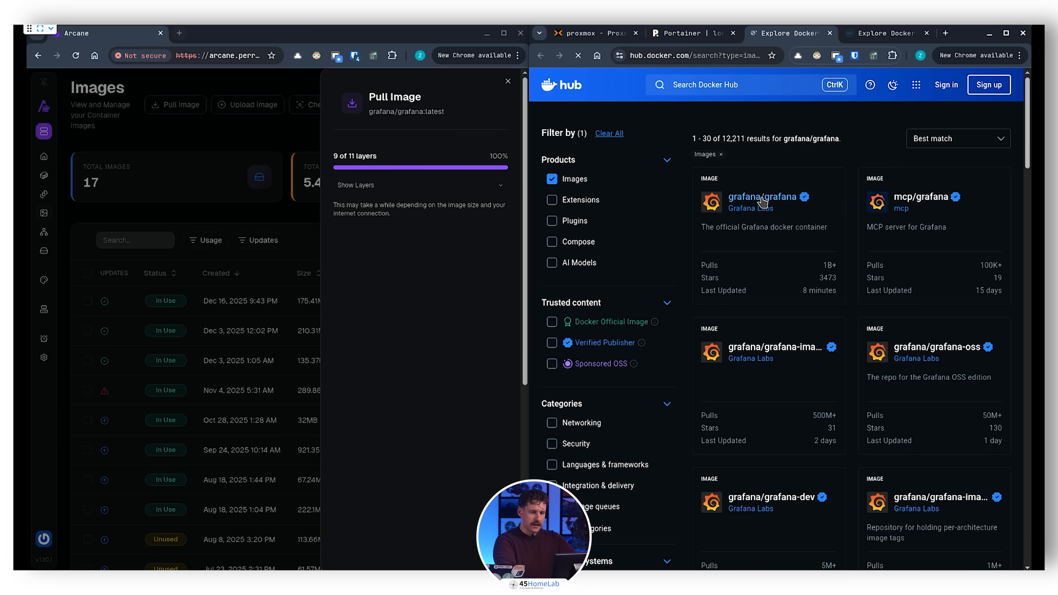
# Step: Open the grafana/grafana page on Docker Hub and look over its overview and tag summary
pyautogui.click(762, 198)
pyautogui.scroll(-5, 889, 153)
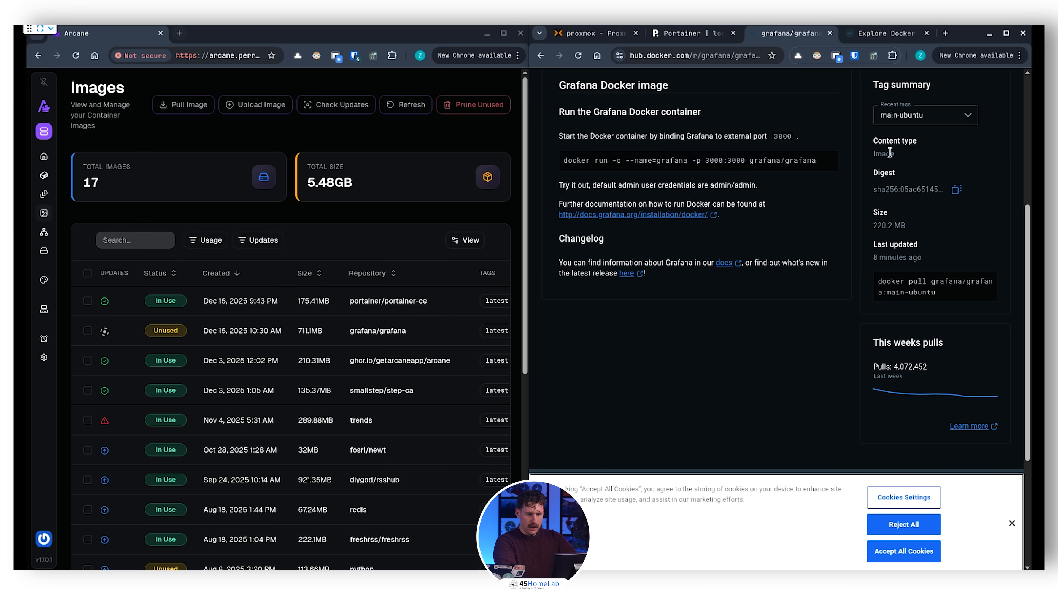
pyautogui.moveTo(947, 283)
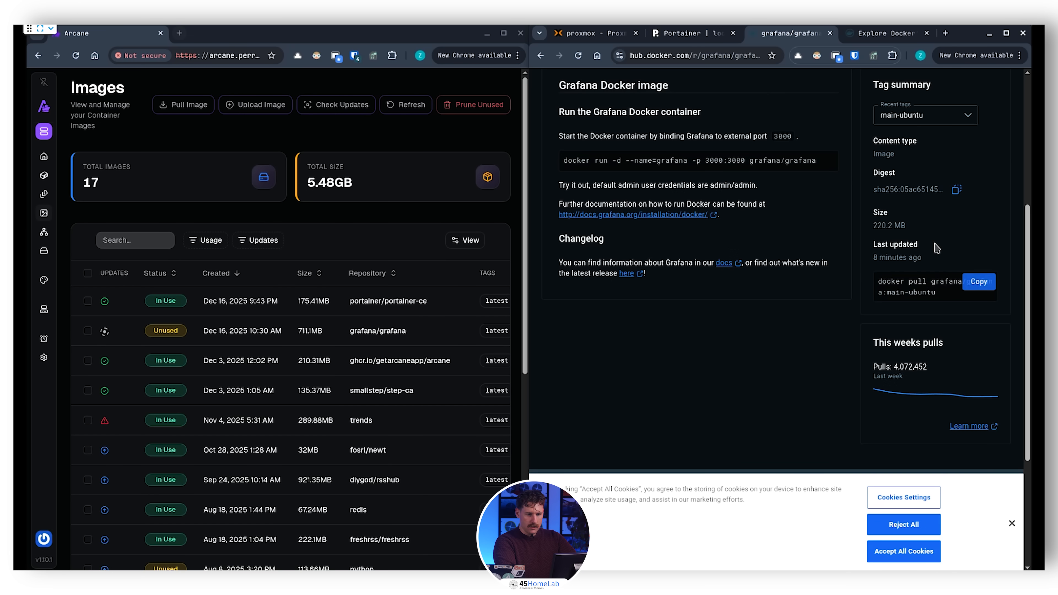
pyautogui.scroll(-2, 936, 267)
pyautogui.scroll(6, 933, 249)
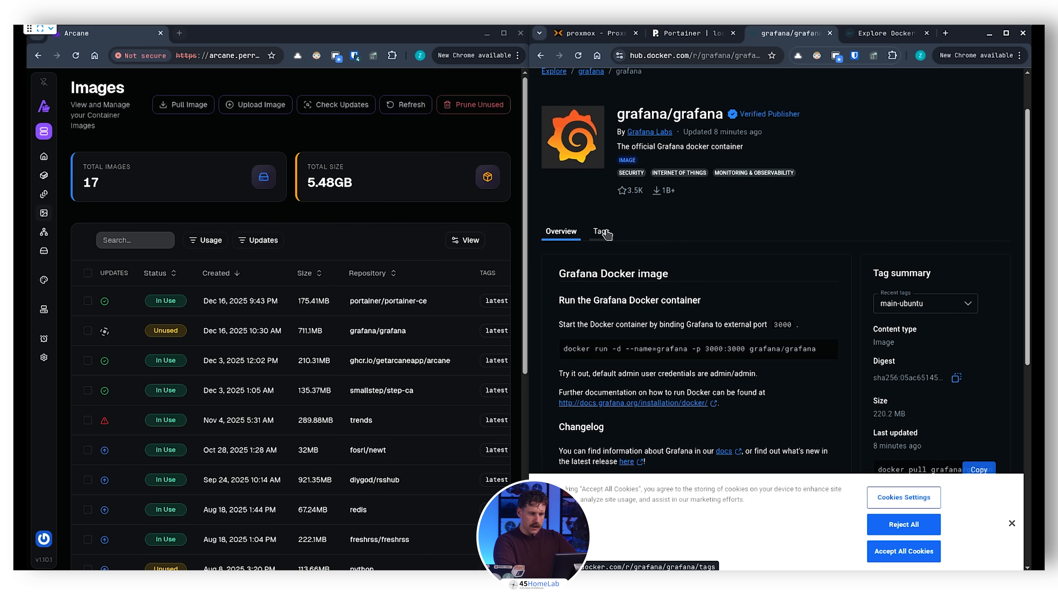
# Step: Pull grafana/grafana from Docker Hub in Portainer, and repeat the pull in advanced mode
pyautogui.hotkey('ctrl', 'shift', 'Tab')
pyautogui.click(618, 241)
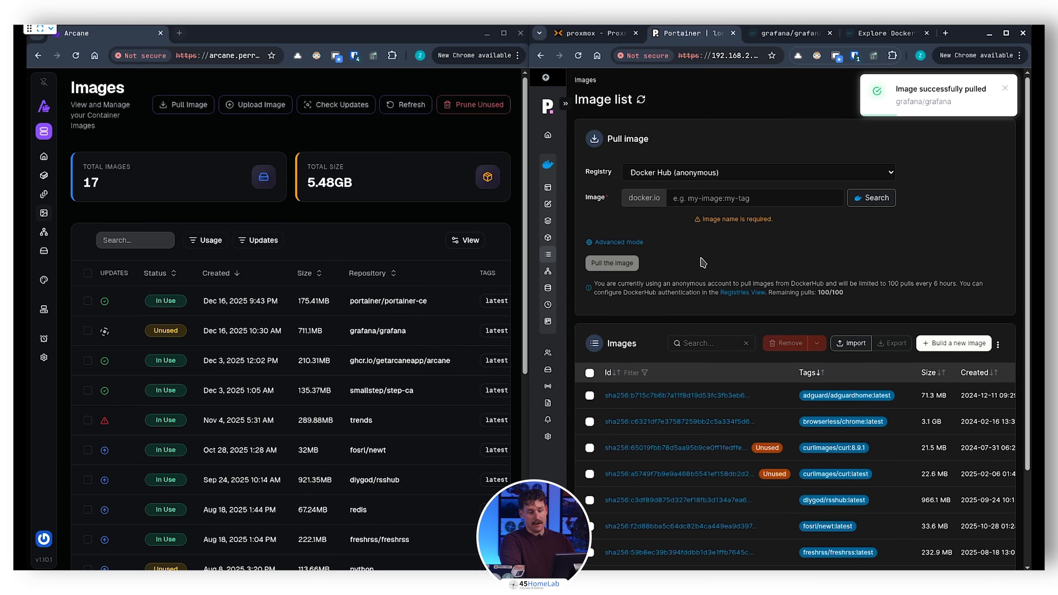
pyautogui.click(762, 198)
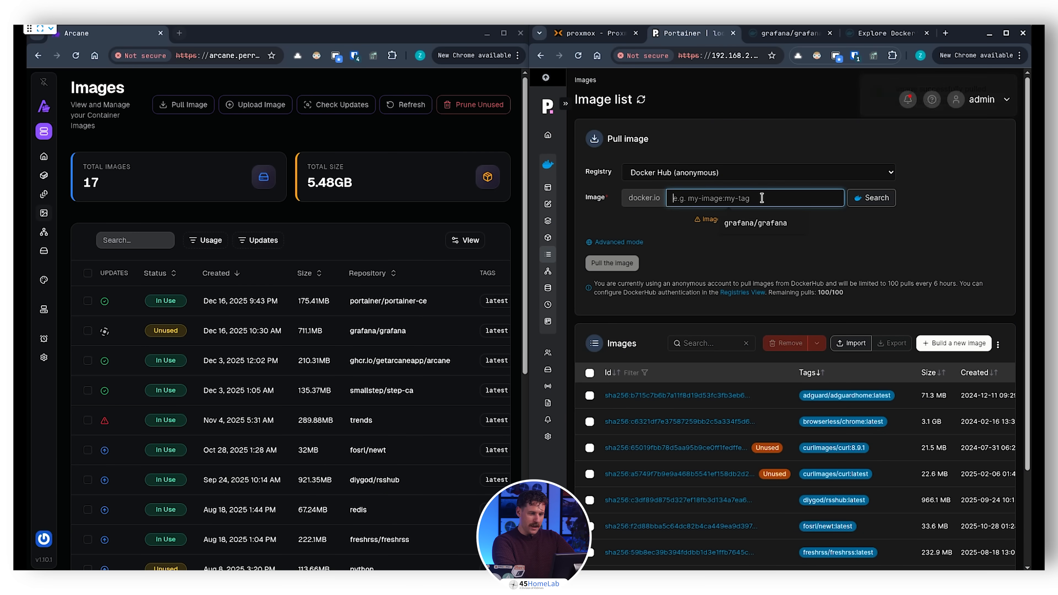
pyautogui.click(751, 223)
pyautogui.click(628, 223)
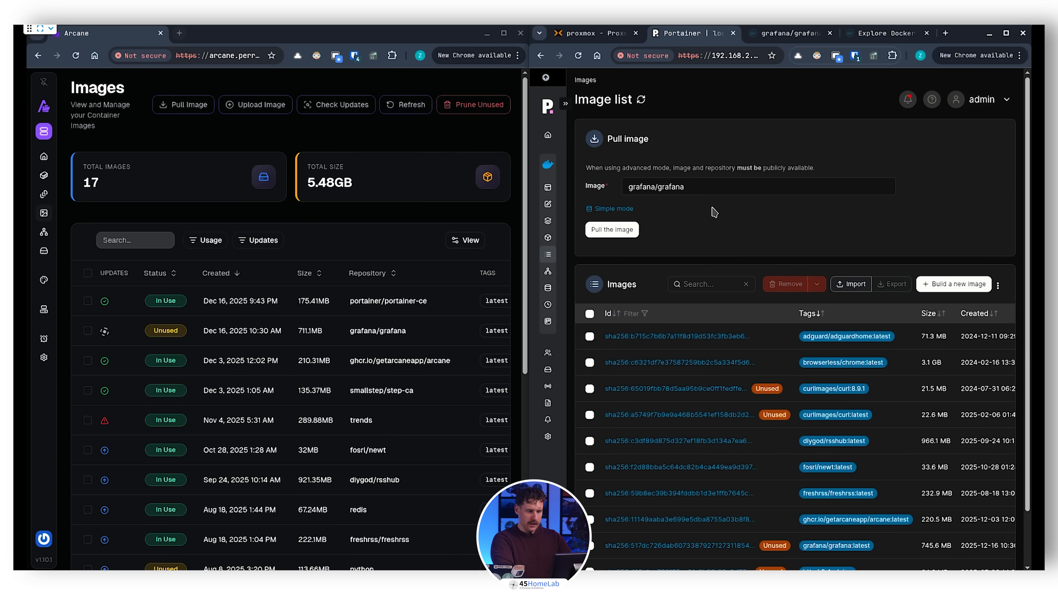
pyautogui.click(625, 231)
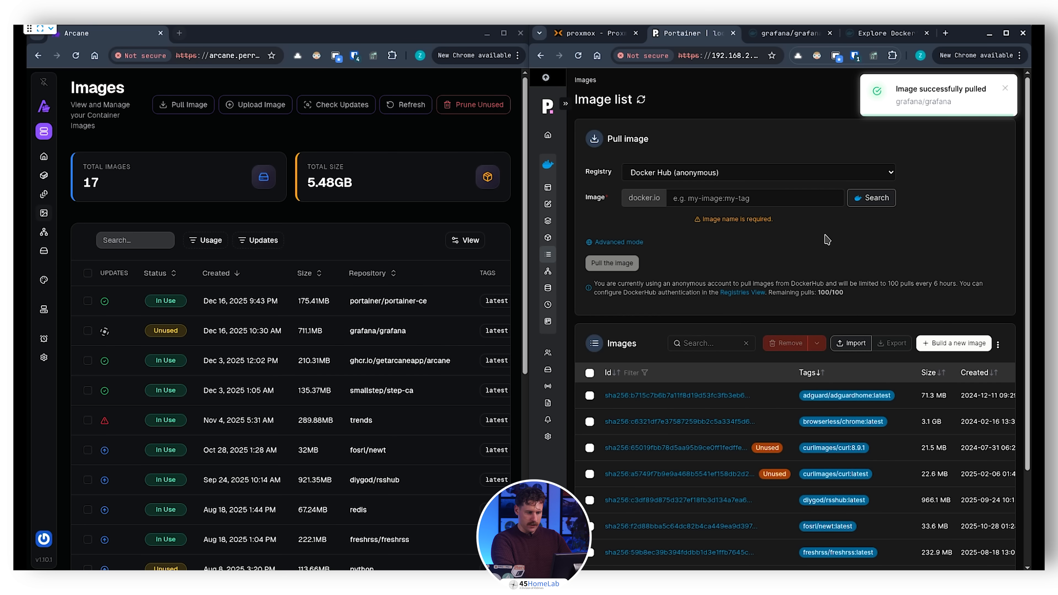
# Step: Filter Portainer's image list by graf and open the details of the grafana/grafana:latest image
pyautogui.scroll(-3, 706, 407)
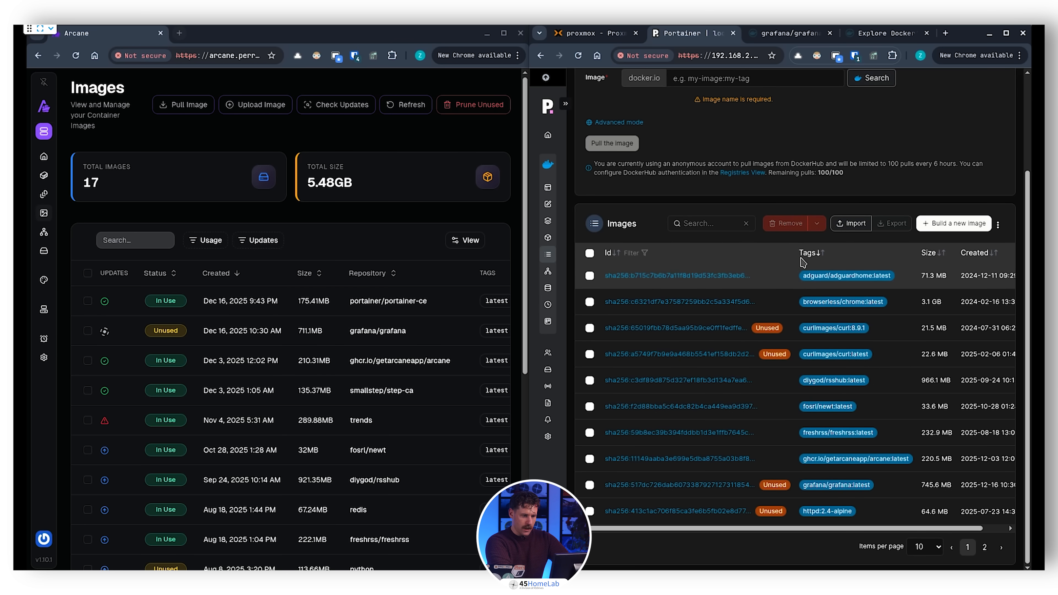
pyautogui.click(810, 254)
pyautogui.click(710, 225)
pyautogui.write('graf')
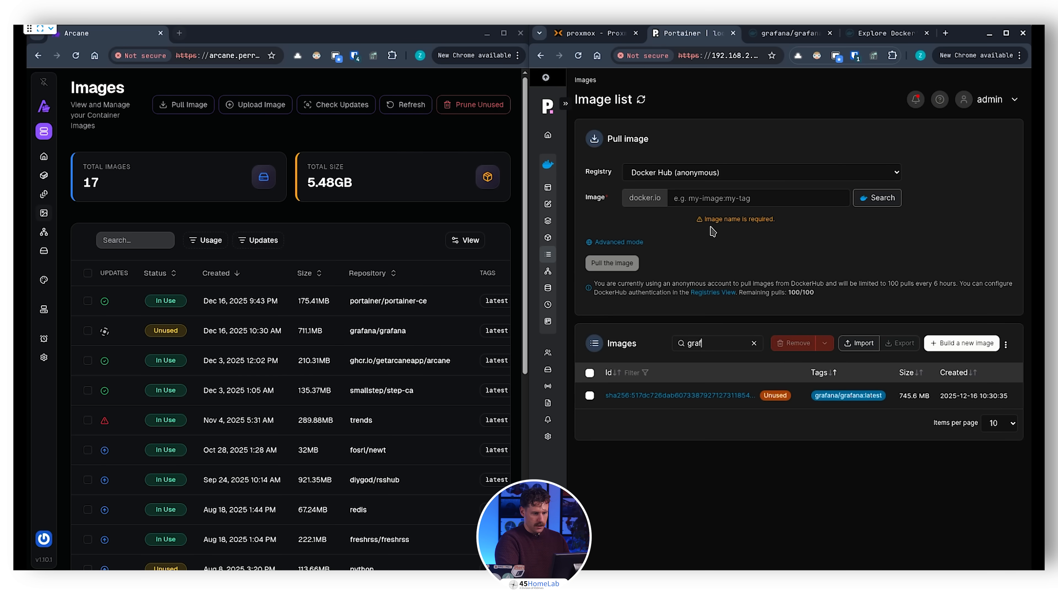
pyautogui.click(721, 396)
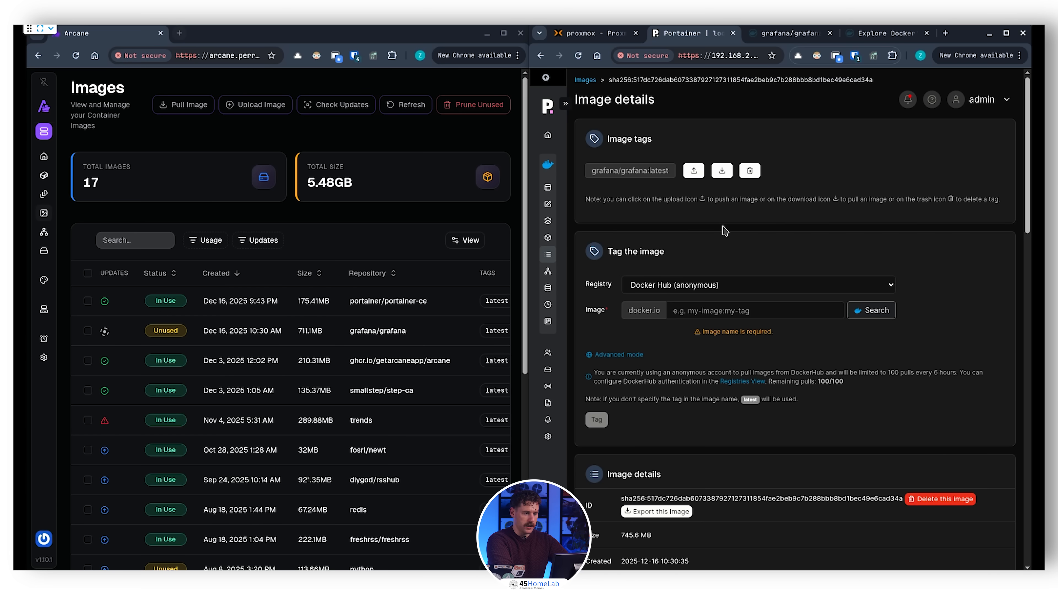
# Step: Start adding a new container from Portainer's container list and go to its image name
pyautogui.click(549, 238)
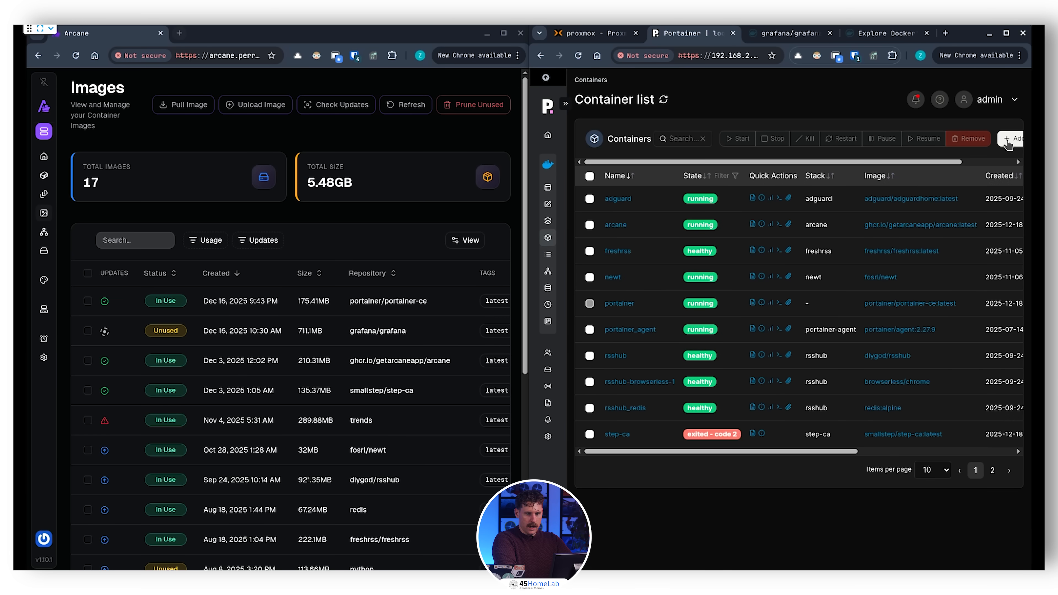
pyautogui.click(1010, 139)
pyautogui.click(753, 138)
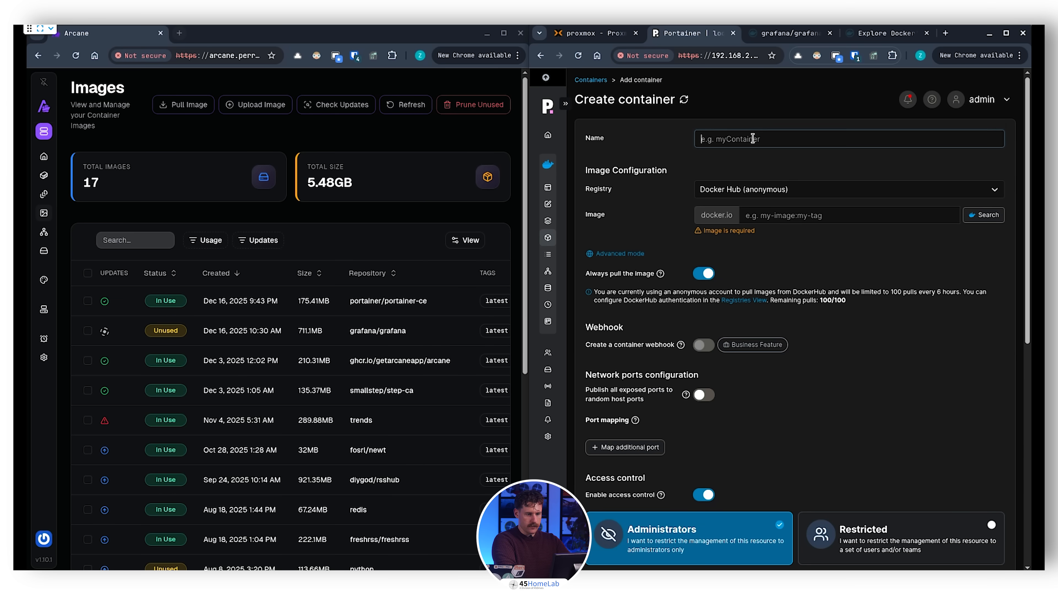
pyautogui.click(771, 211)
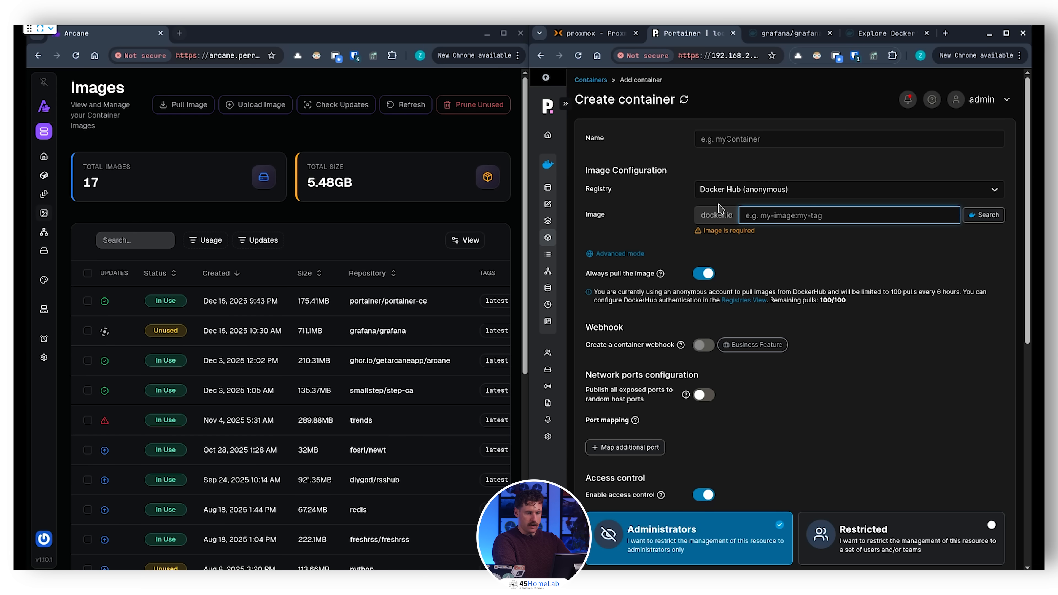
# Step: Search Arcane's container list for graf, and clear the search
pyautogui.moveTo(44, 195)
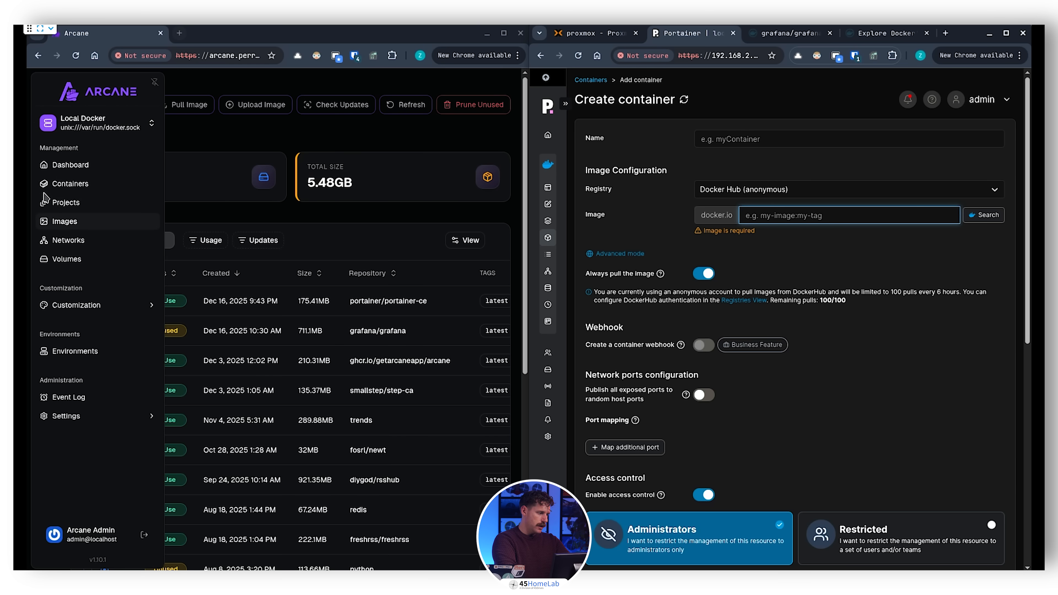
pyautogui.click(70, 184)
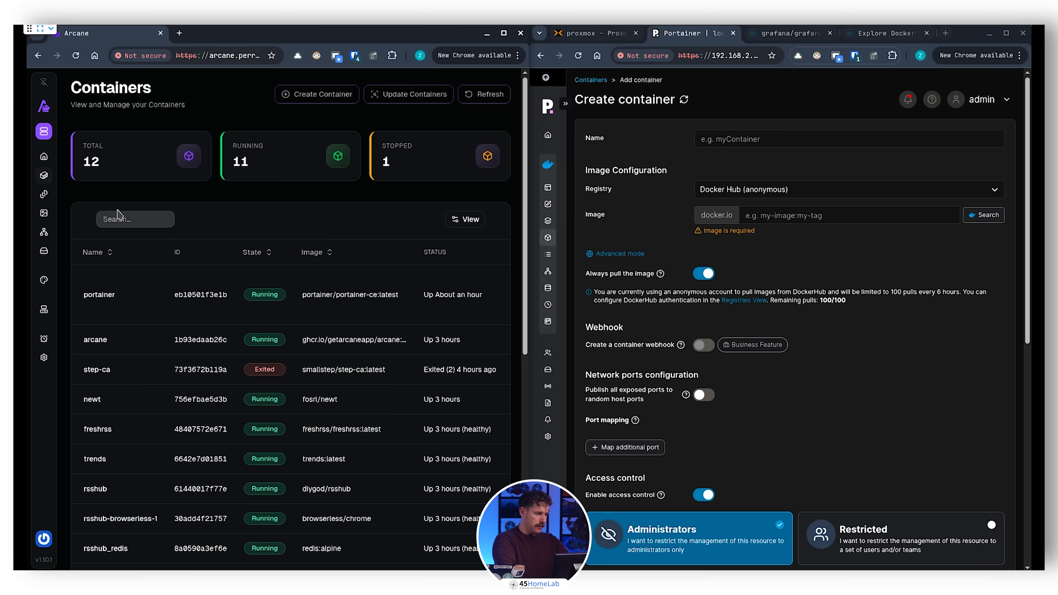
pyautogui.click(121, 219)
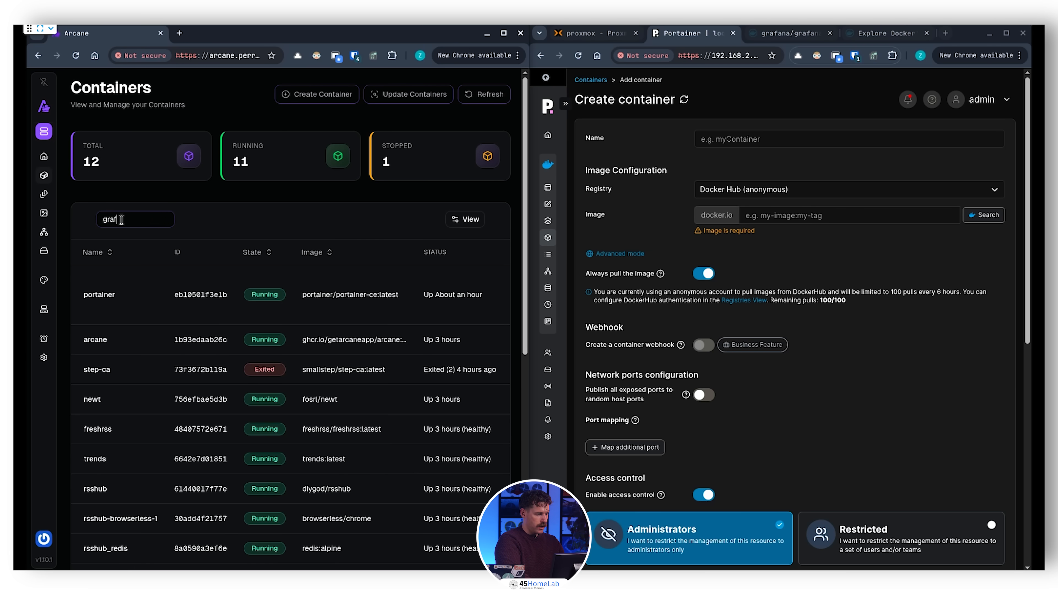
pyautogui.press('BackSpace')
pyautogui.press('BackSpace')
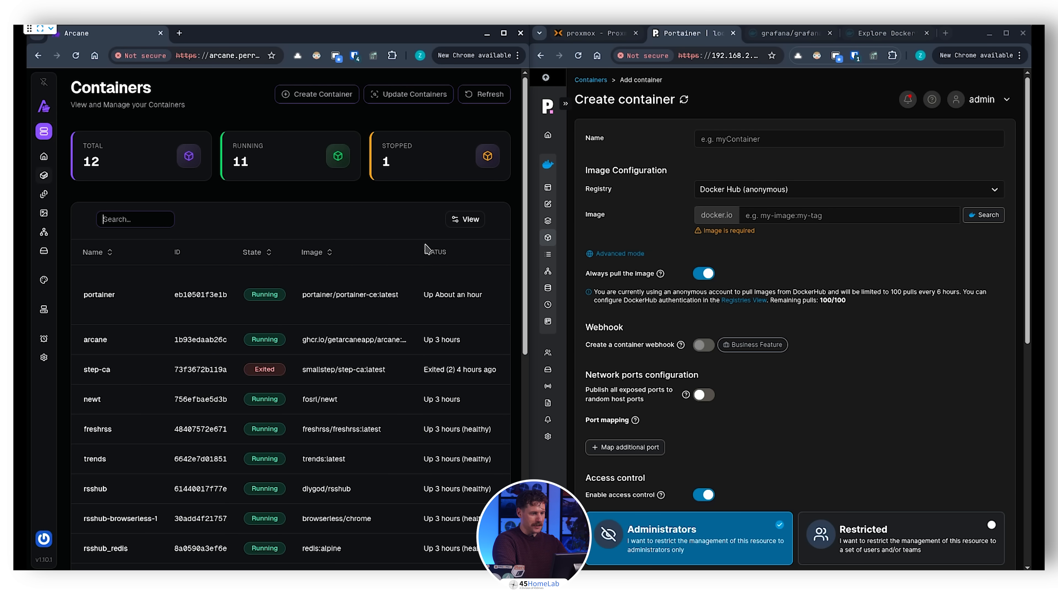
# Step: Start a new container in Arcane with the name grafana and the image grafana/grafana
pyautogui.click(349, 98)
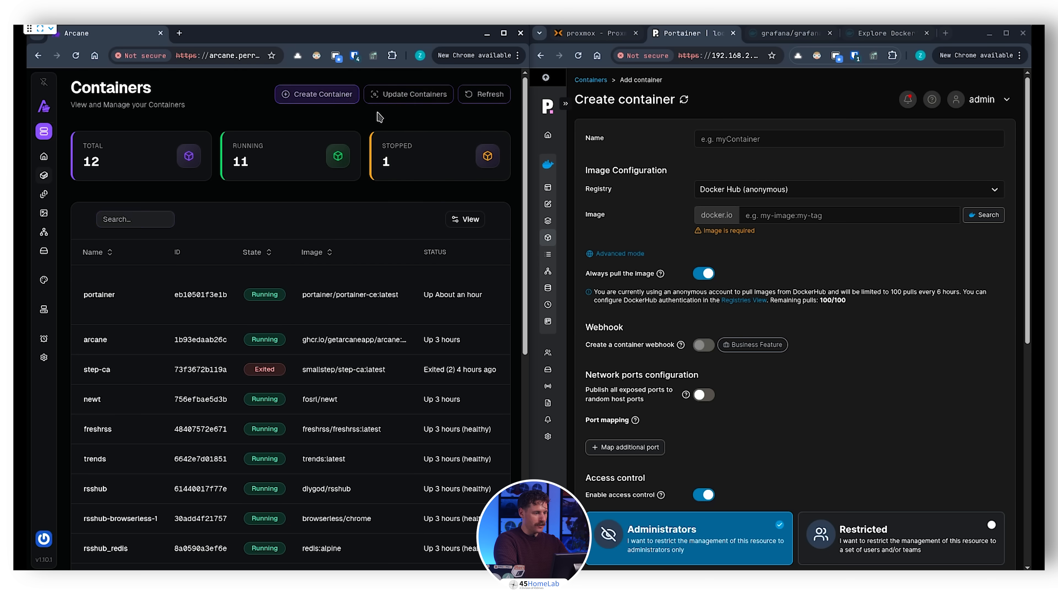
pyautogui.click(232, 193)
pyautogui.write('grafana')
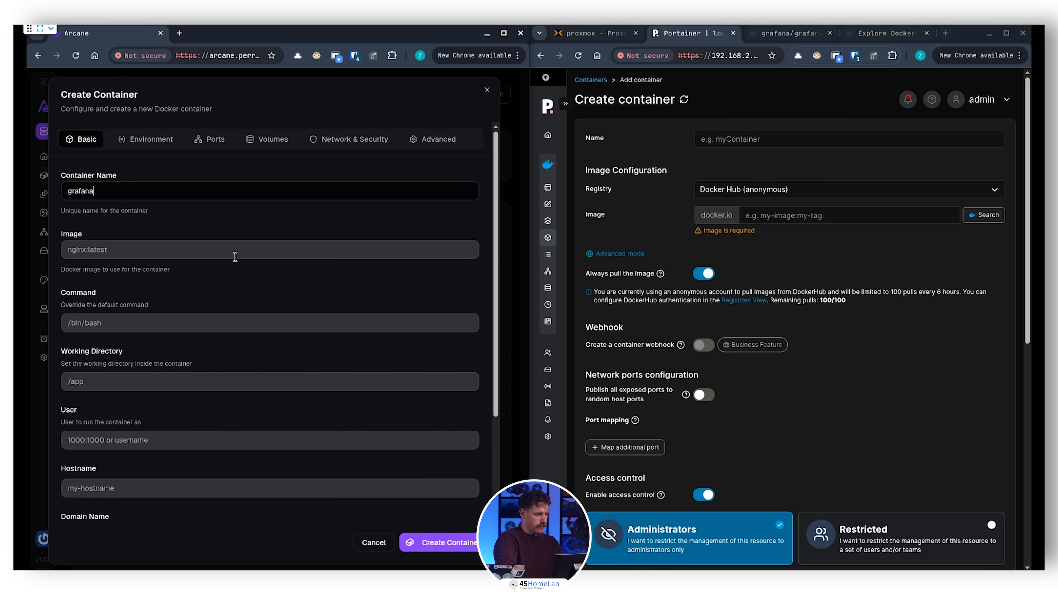
pyautogui.click(240, 243)
pyautogui.write('grafana/grafana')
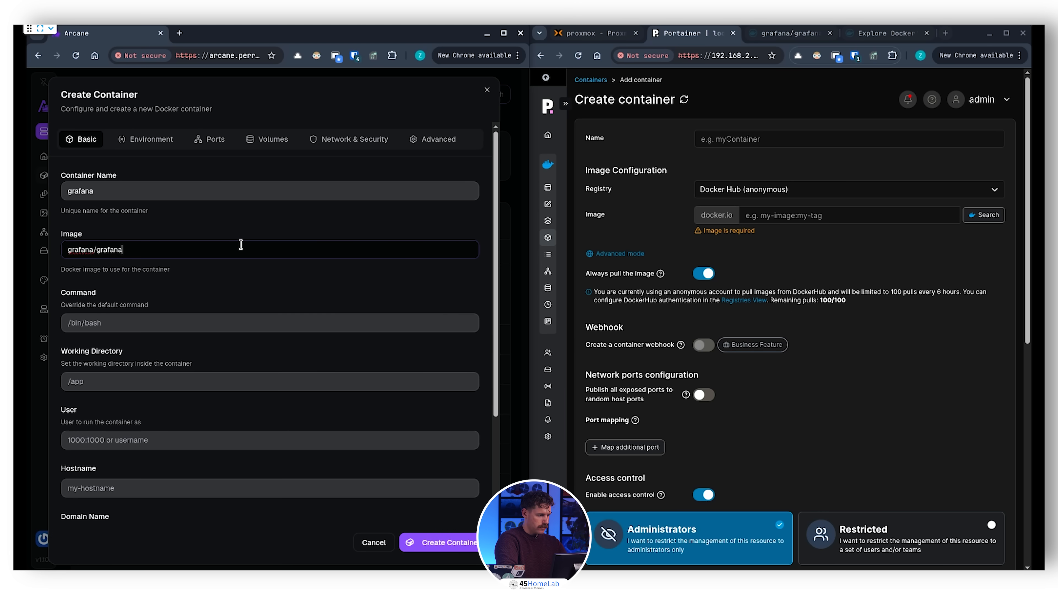
# Step: Review the basic, environment, port and volume settings of the new container in Arcane
pyautogui.scroll(-3, 235, 296)
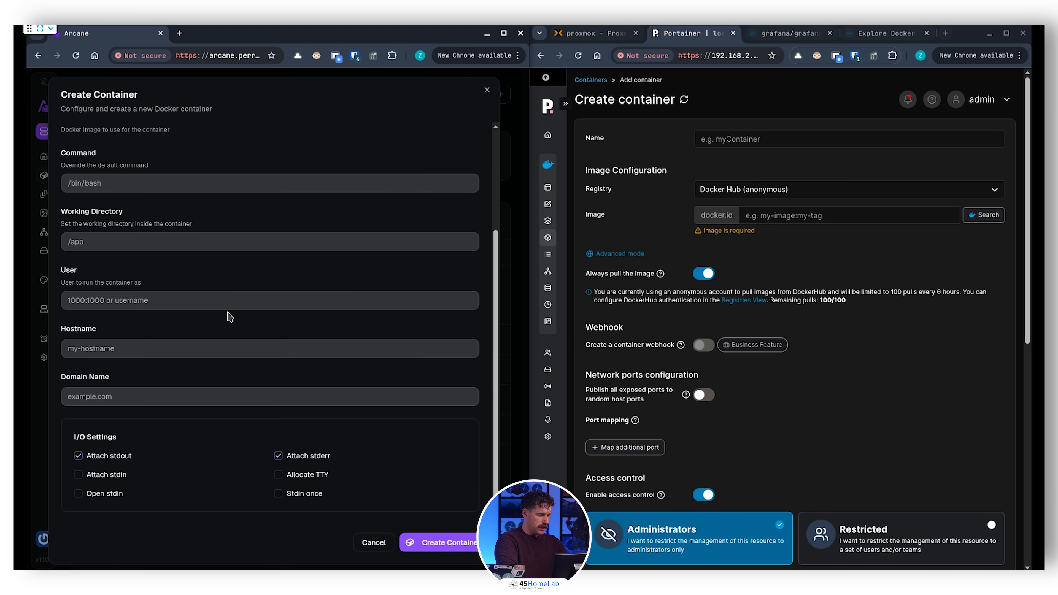
pyautogui.scroll(3, 221, 340)
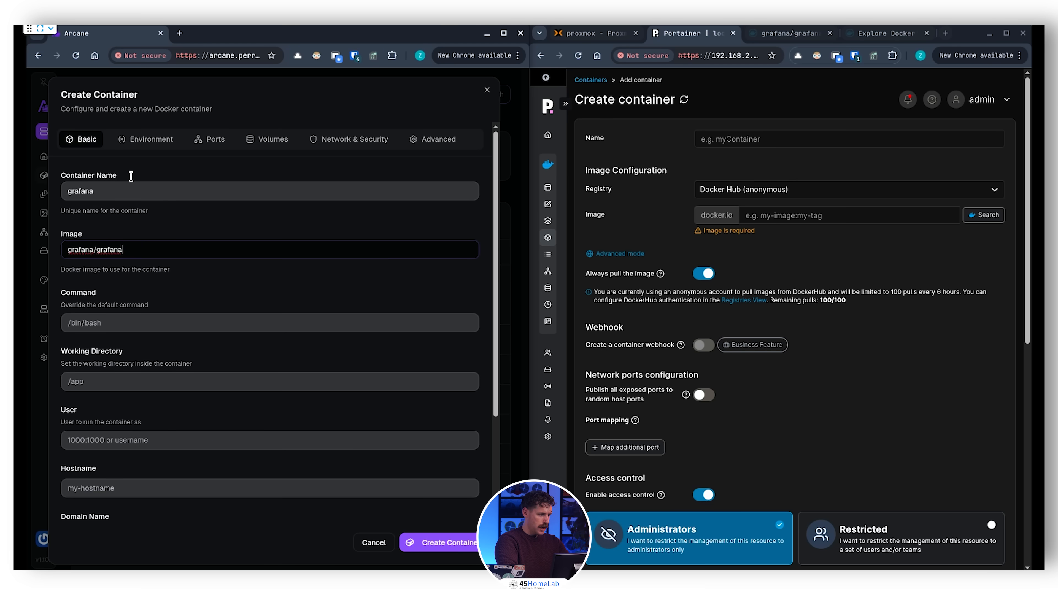
pyautogui.click(151, 140)
pyautogui.click(208, 185)
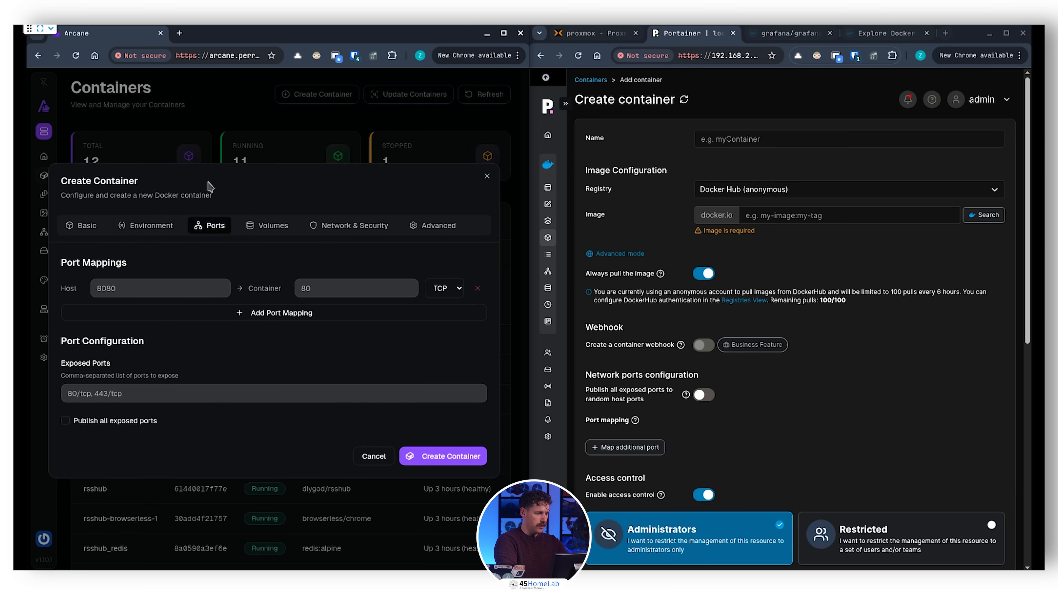
pyautogui.click(266, 227)
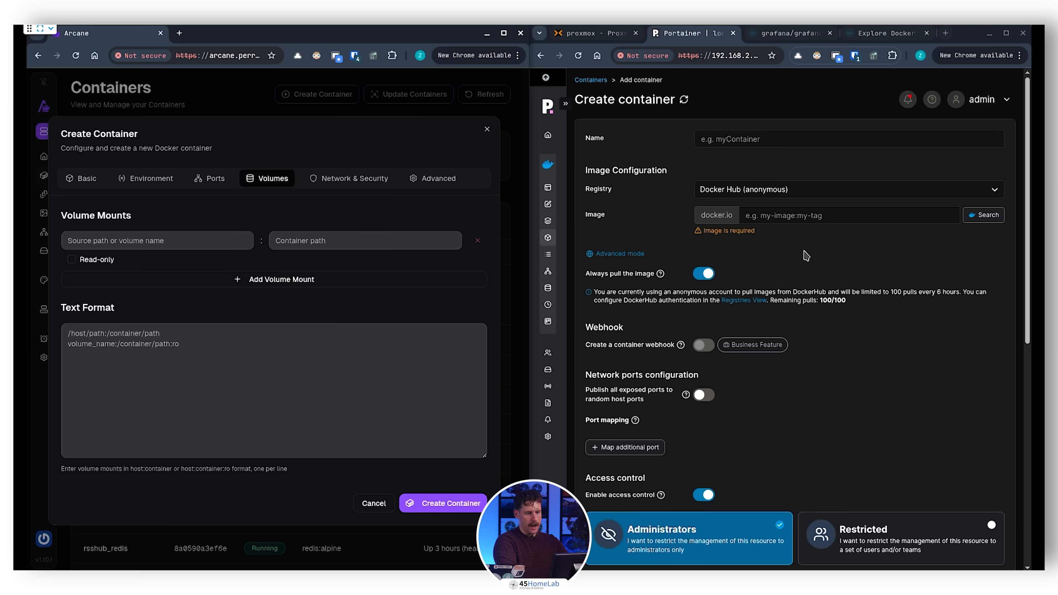
# Step: Review the port, access control, volume, network and environment variable settings in Portainer's new container form
pyautogui.scroll(-5, 805, 255)
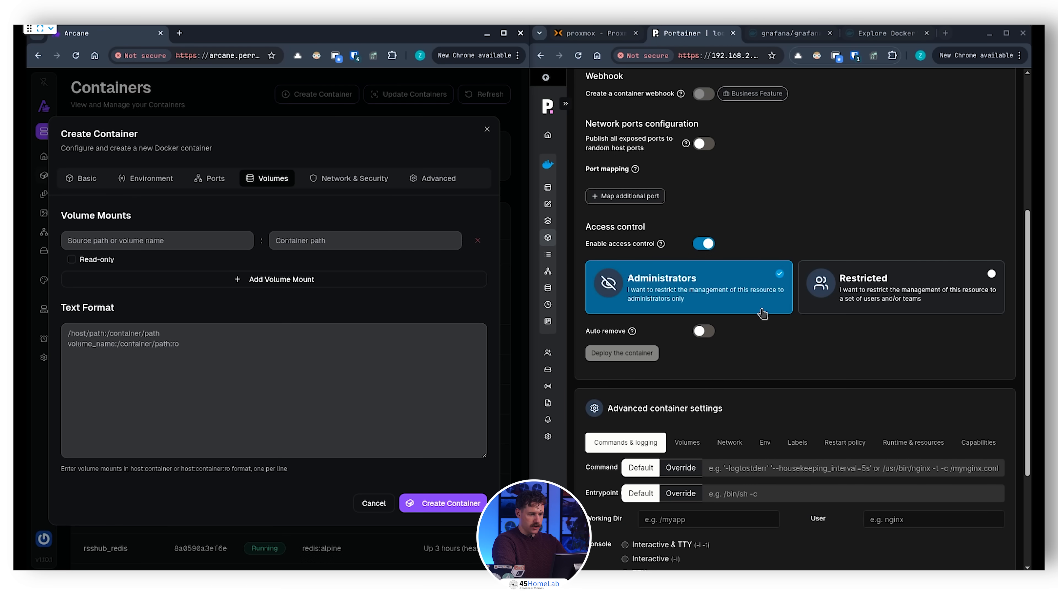
pyautogui.scroll(-4, 766, 300)
pyautogui.click(687, 277)
pyautogui.scroll(5, 741, 299)
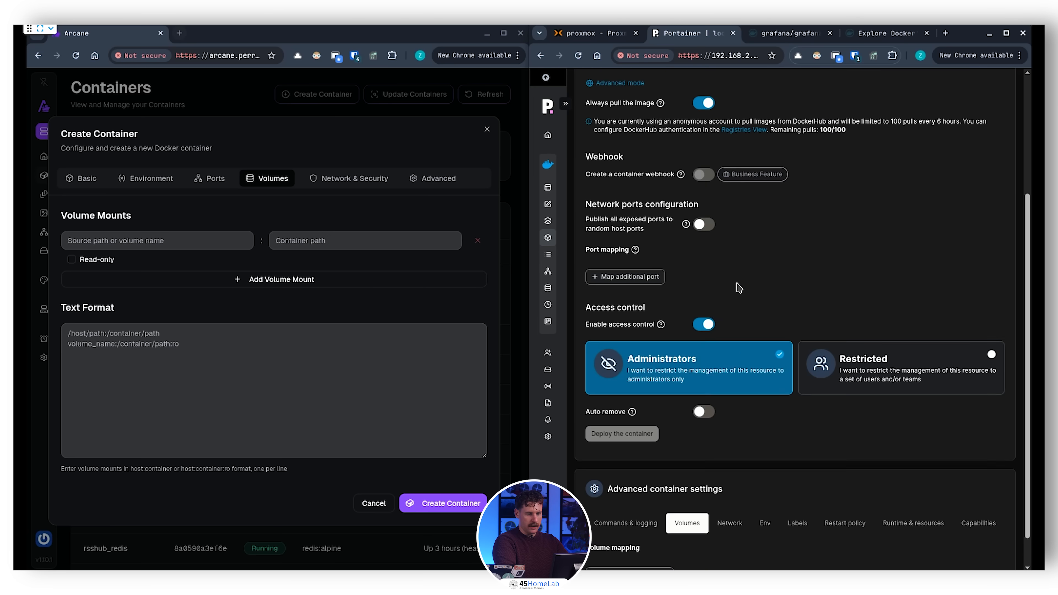
pyautogui.scroll(-5, 718, 210)
pyautogui.click(735, 491)
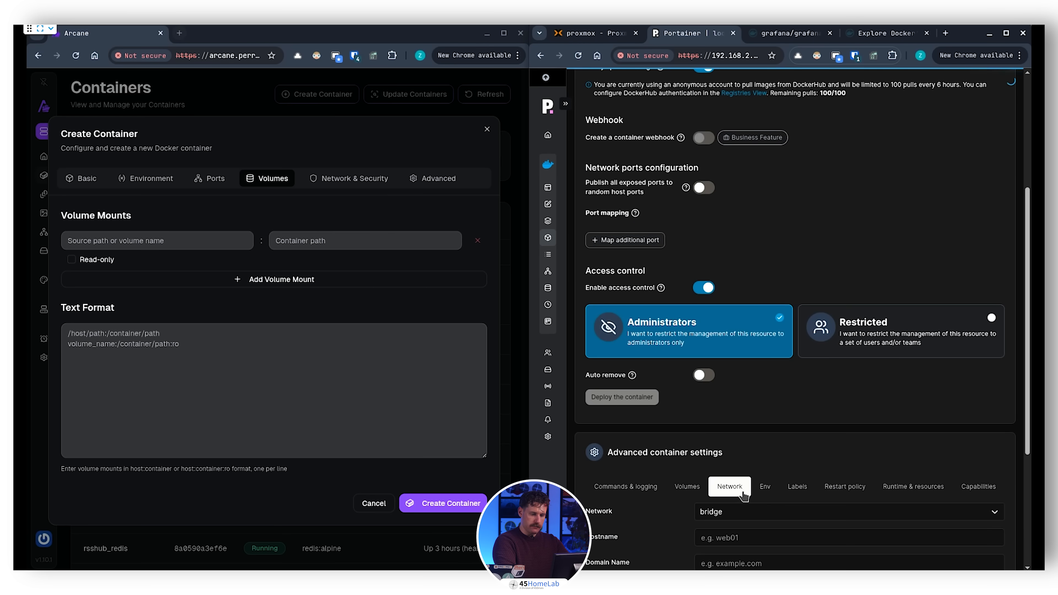
pyautogui.click(766, 489)
pyautogui.scroll(-1, 793, 432)
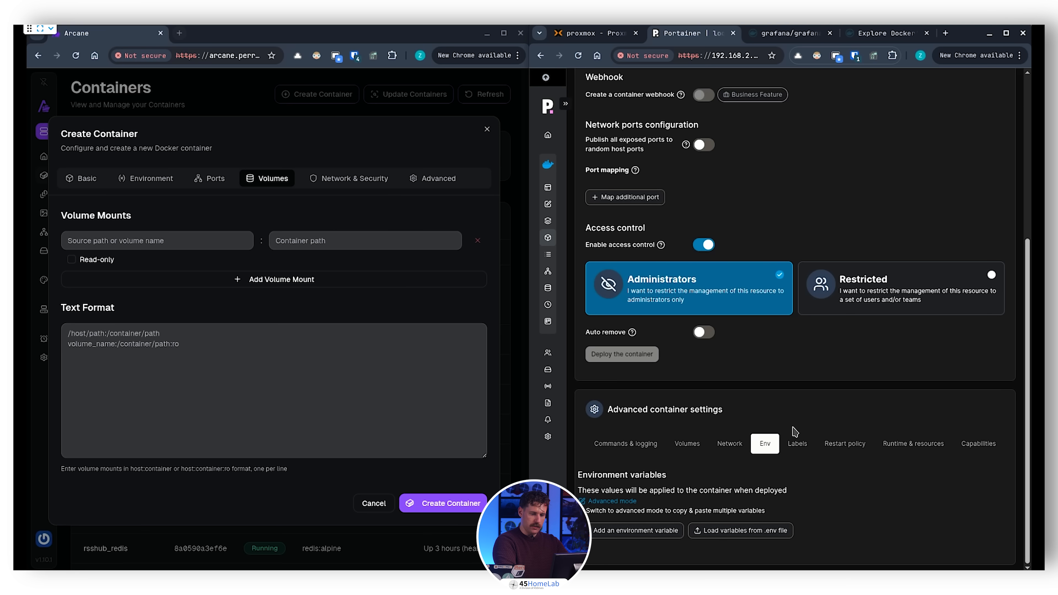
# Step: Create the configured grafana container in Arcane
pyautogui.click(451, 503)
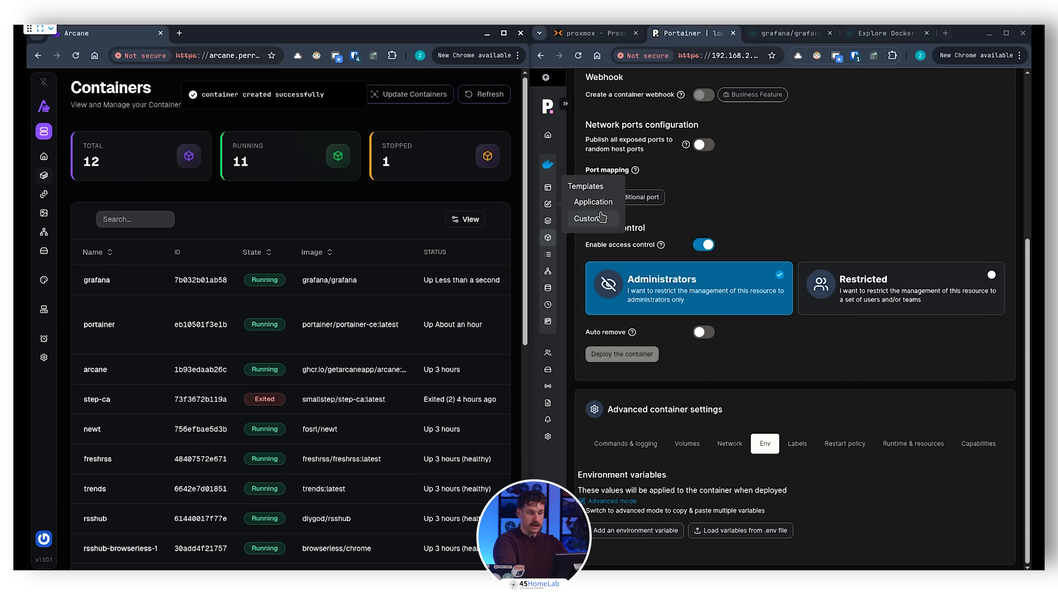
# Step: Name the new container in Portainer grafana and set its Docker Hub image to grafana/grafana:latest
pyautogui.scroll(6, 736, 208)
pyautogui.click(711, 132)
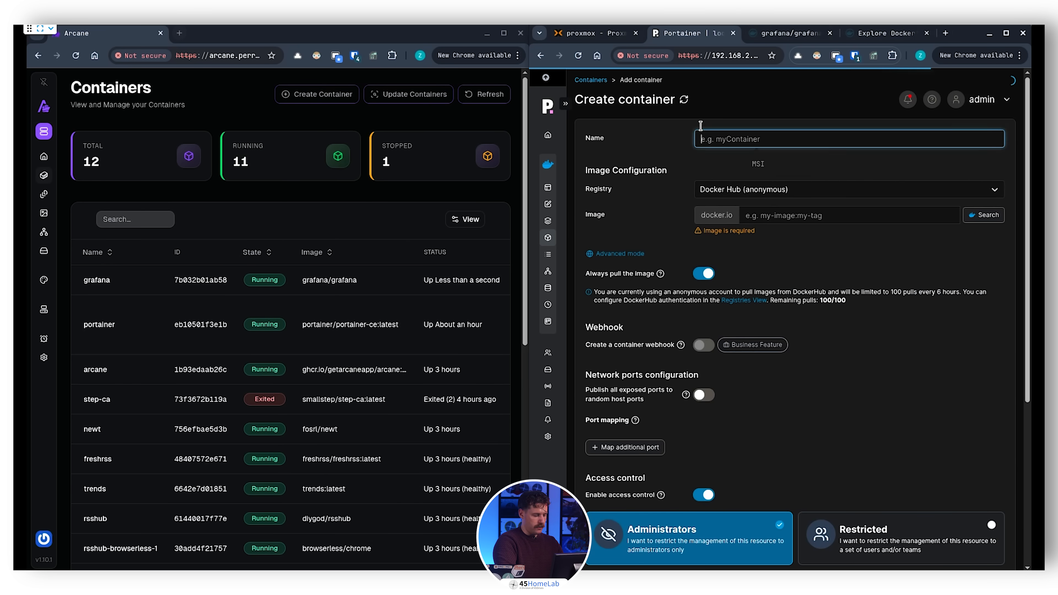
pyautogui.write('grafana')
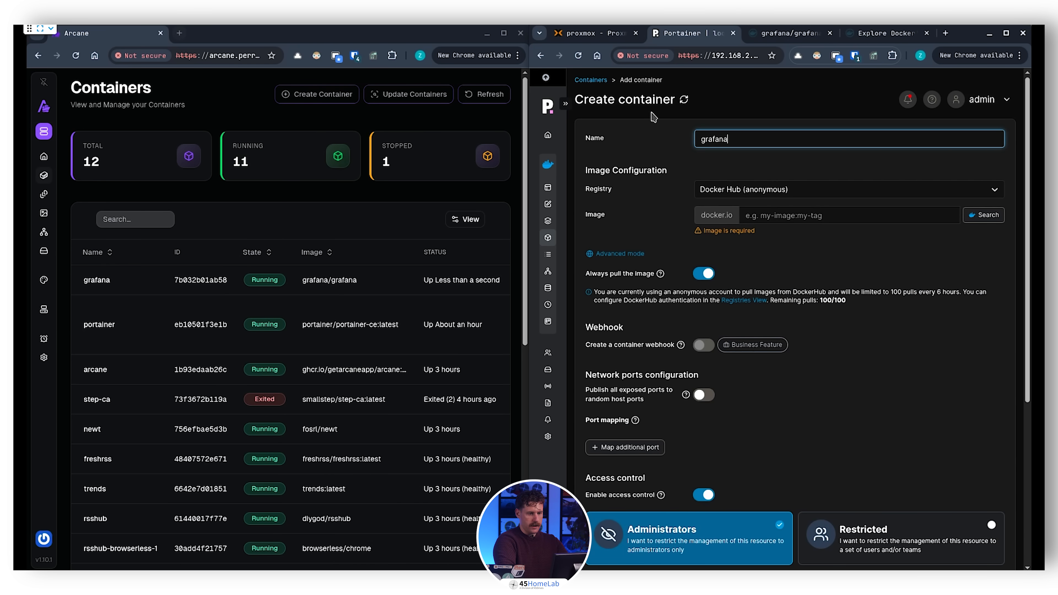
pyautogui.scroll(-6, 791, 241)
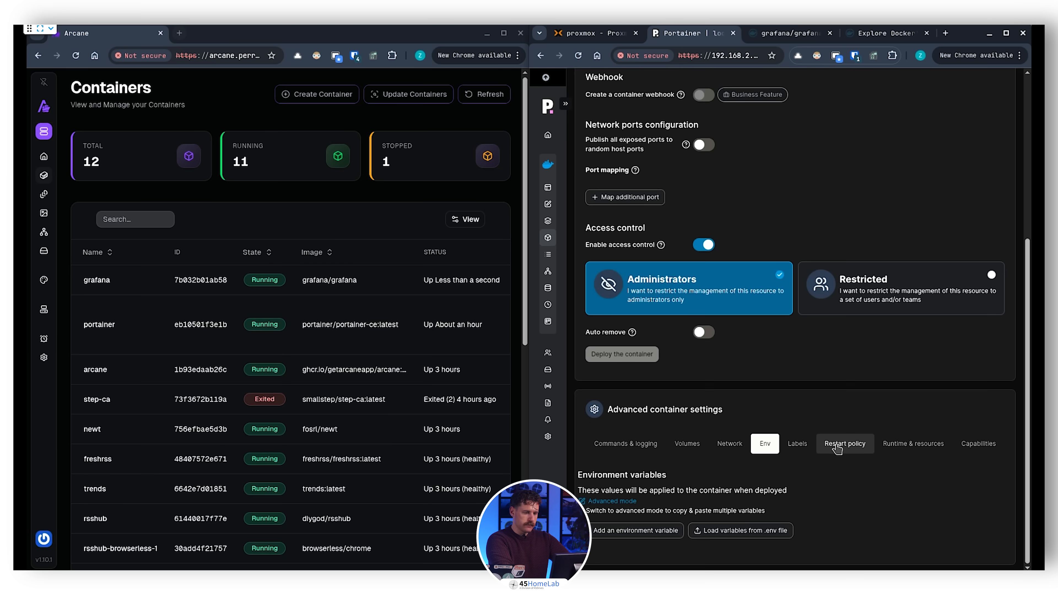
pyautogui.scroll(5, 835, 437)
pyautogui.scroll(2, 801, 374)
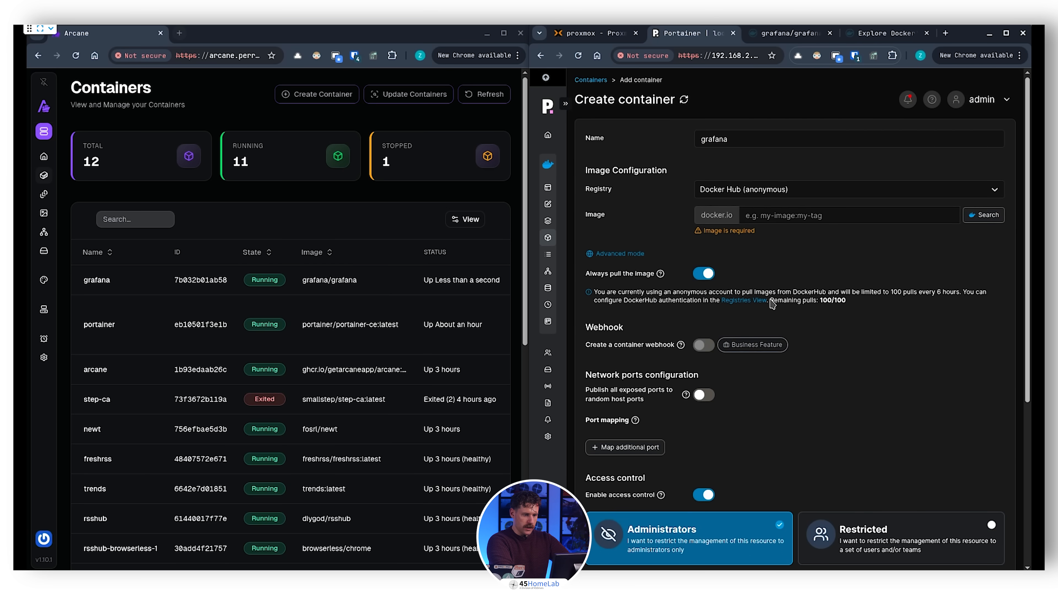
pyautogui.click(785, 214)
pyautogui.write('grafana/grafana')
pyautogui.click(951, 231)
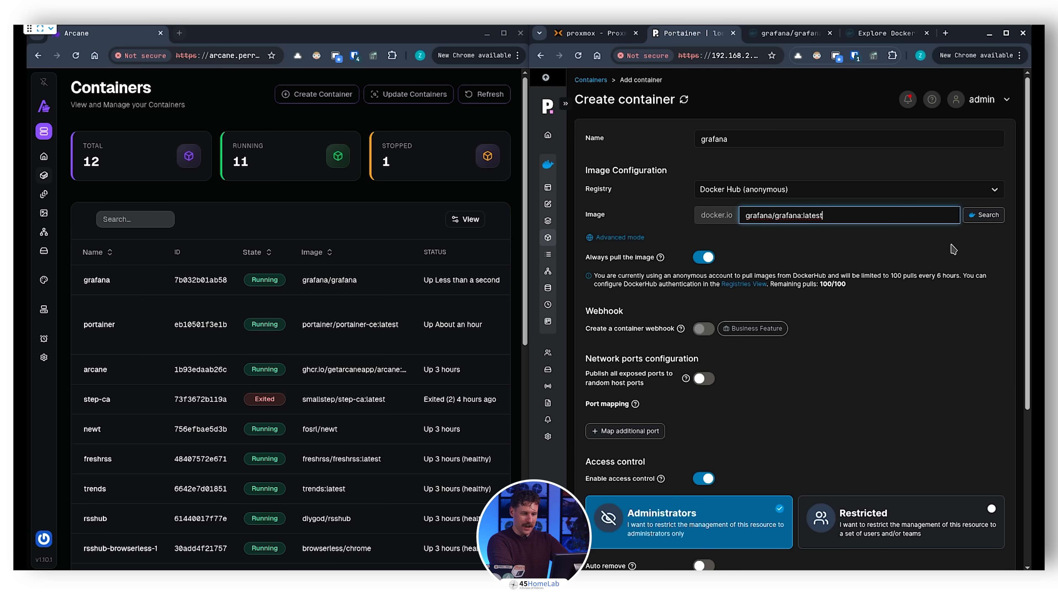
# Step: Deploy the grafana container from Portainer, replacing the existing container of the same name
pyautogui.scroll(-5, 862, 279)
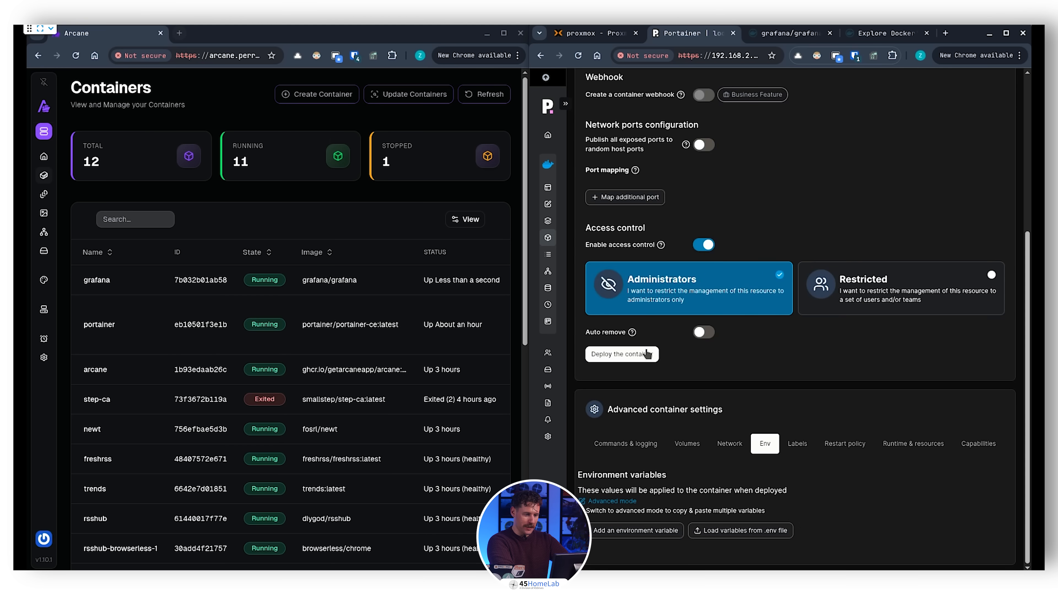
pyautogui.click(650, 357)
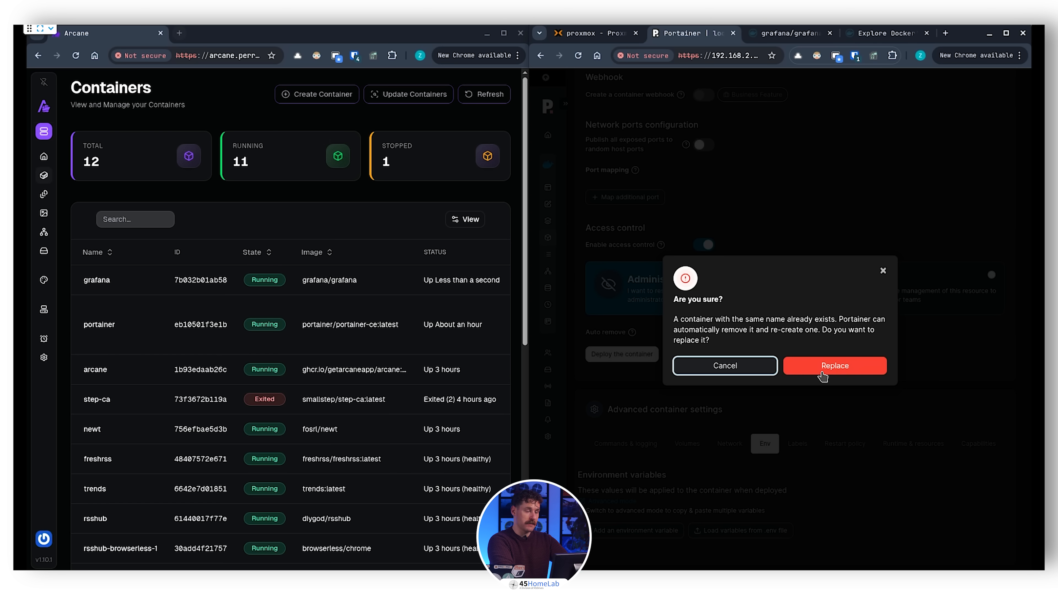
pyautogui.click(836, 369)
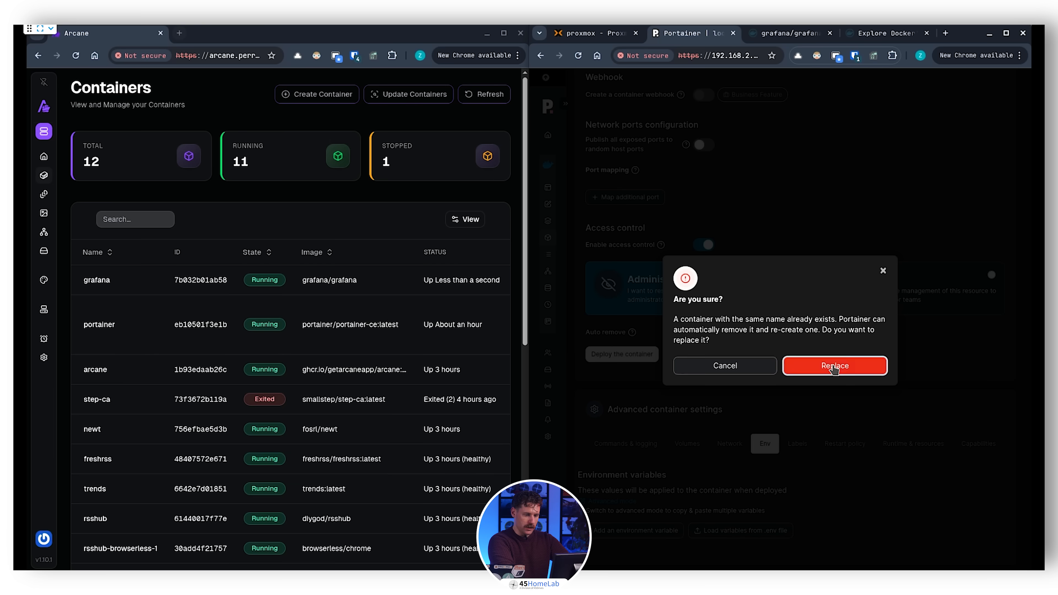